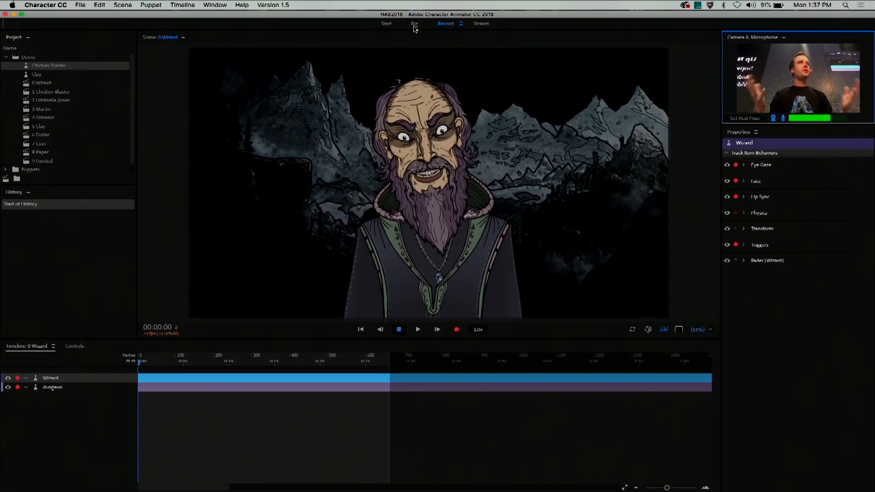
Step: Browse the template puppets on the start page through to the Chicken Blaster template
{"action": "left_click", "coordinate": [387, 24]}
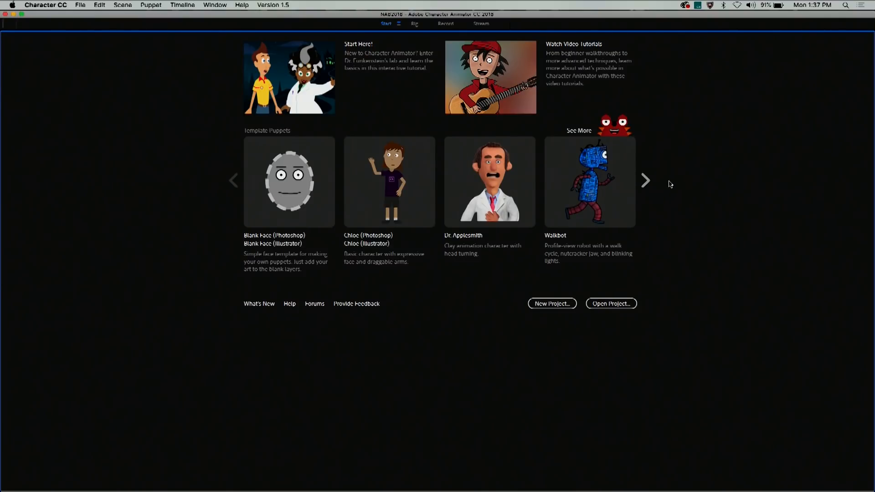
{"action": "left_click", "coordinate": [646, 180]}
{"action": "left_click", "coordinate": [646, 181]}
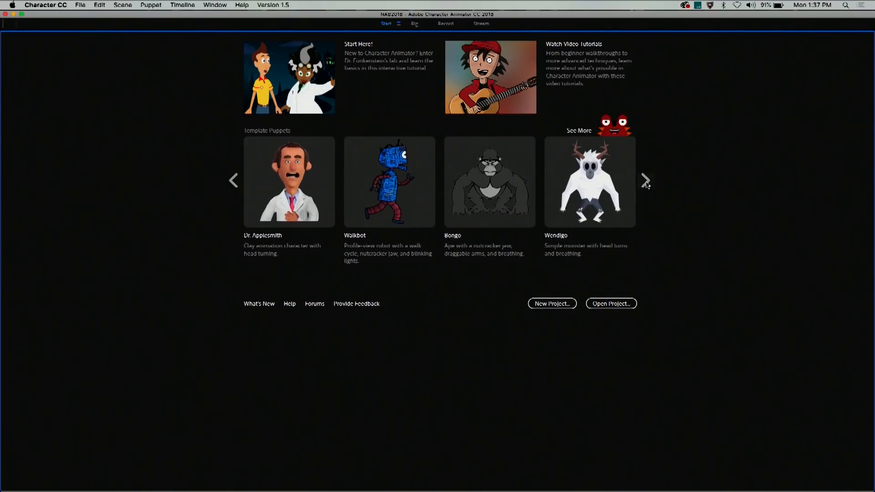
{"action": "left_click", "coordinate": [645, 180]}
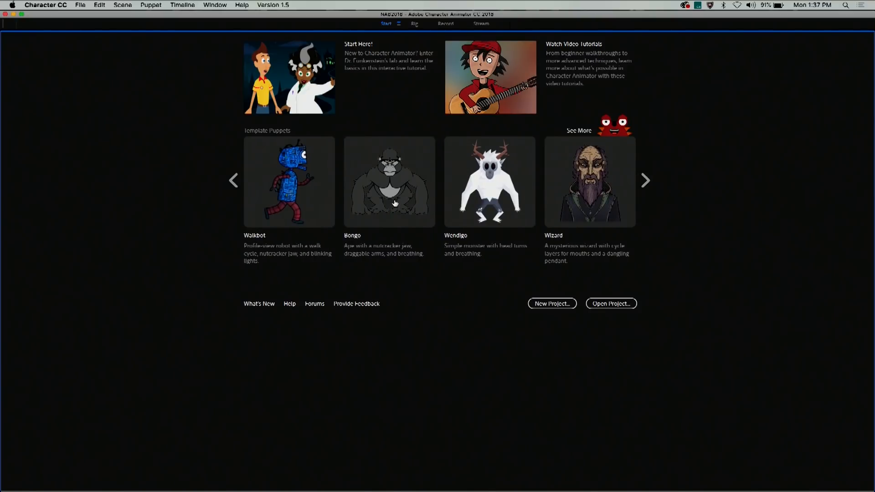
{"action": "left_click", "coordinate": [646, 182]}
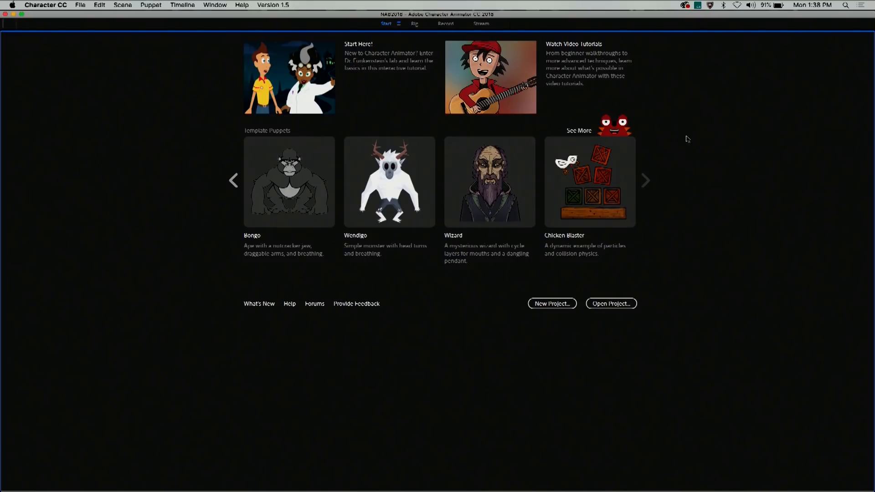
Step: Open the Chicken Blaster puppet for rigging and examine the physics tags of the box 2 layer
{"action": "left_click", "coordinate": [416, 24]}
{"action": "left_click_drag", "start_coordinate": [530, 249], "coordinate": [502, 238]}
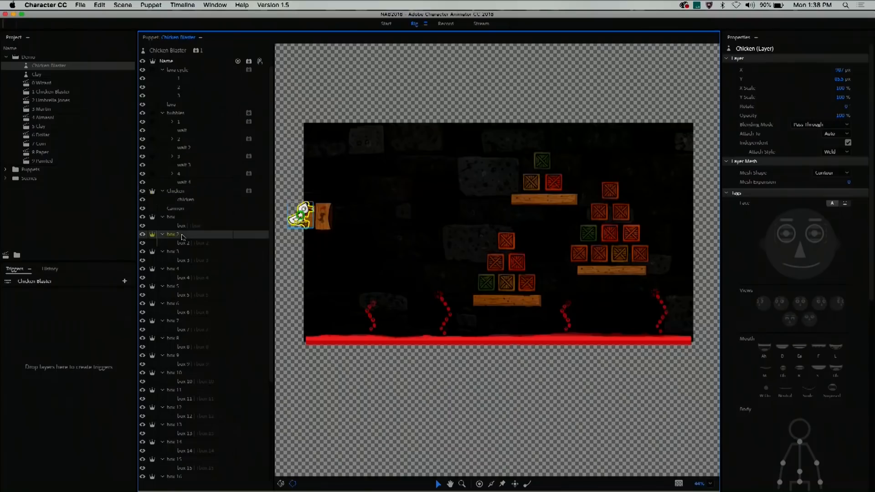
{"action": "left_click", "coordinate": [183, 235]}
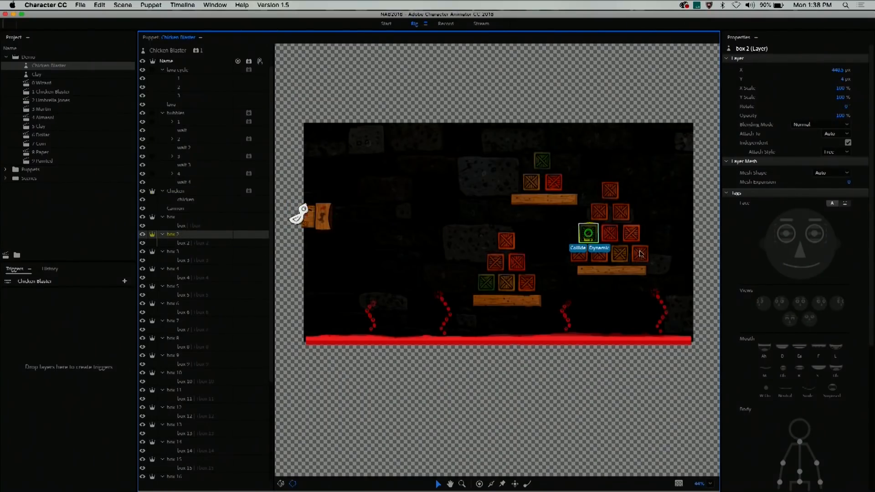
{"action": "scroll", "coordinate": [640, 254], "scroll_direction": "up", "scroll_amount": 3}
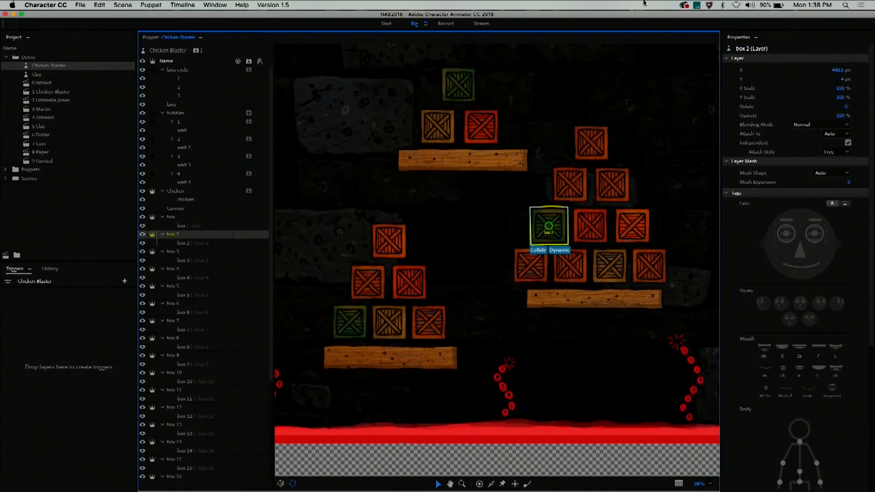
{"action": "scroll", "coordinate": [801, 253], "scroll_direction": "down", "scroll_amount": 5}
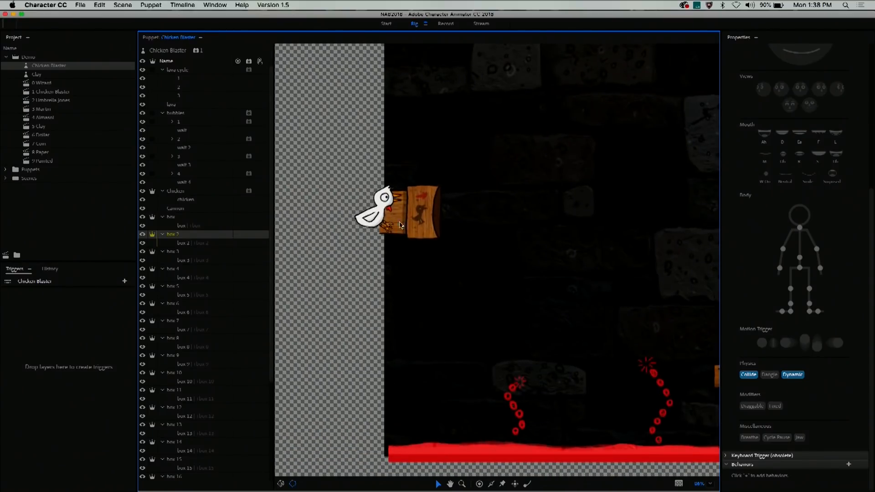
Step: Select the Chicken layer, look through its available behaviors and examine its Particles settings
{"action": "left_click", "coordinate": [376, 219]}
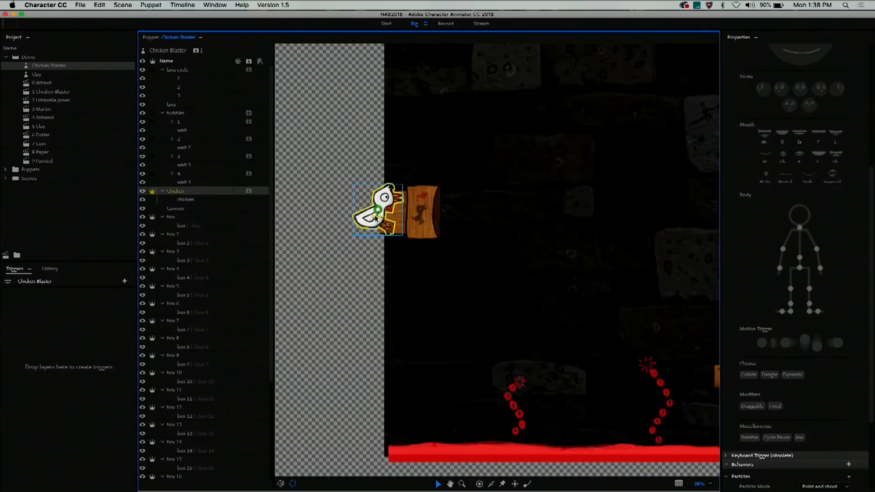
{"action": "left_click", "coordinate": [248, 191]}
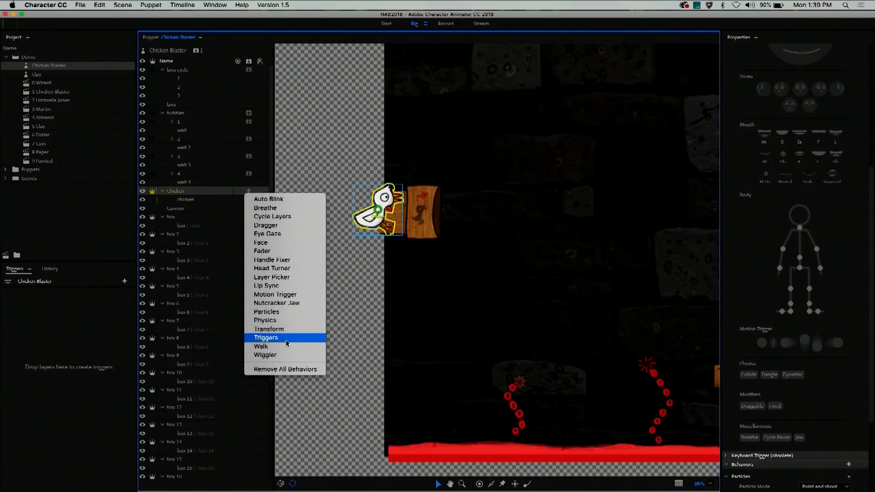
{"action": "left_click", "coordinate": [294, 313]}
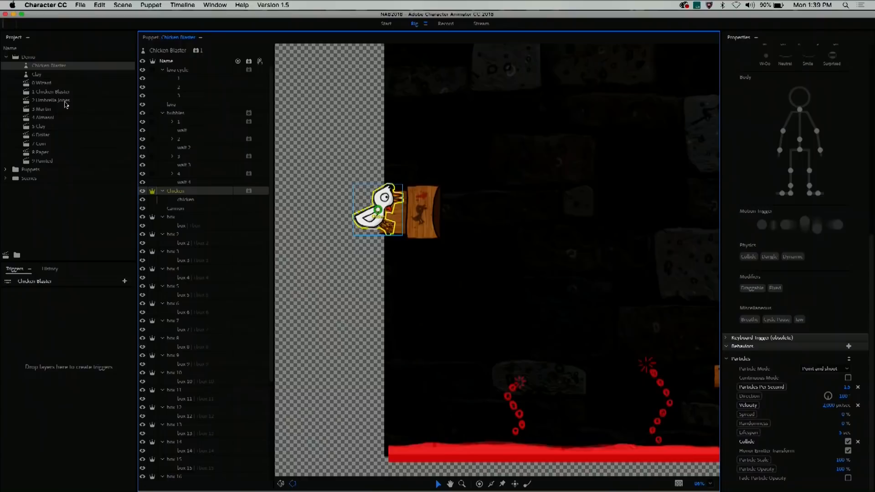
Step: Open the 1 Chicken Blaster scene and shoot chickens from the cannon at the stacked boxes
{"action": "left_click", "coordinate": [70, 92]}
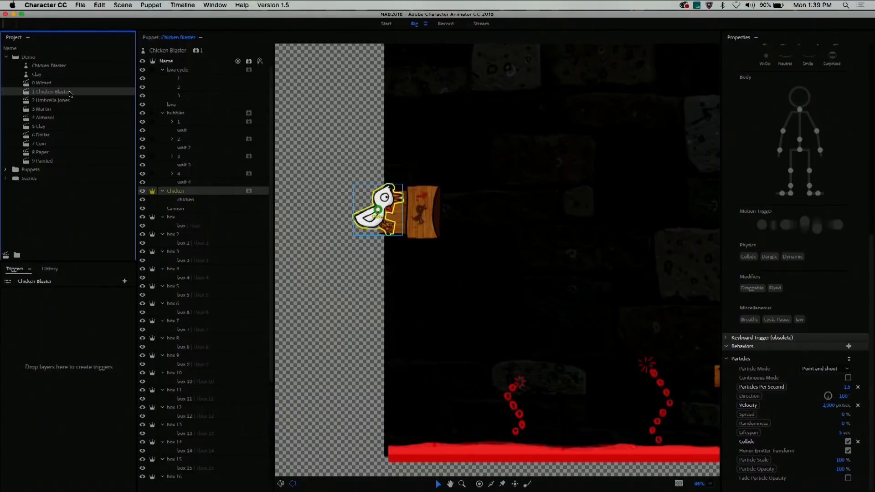
{"action": "double_click", "coordinate": [70, 93]}
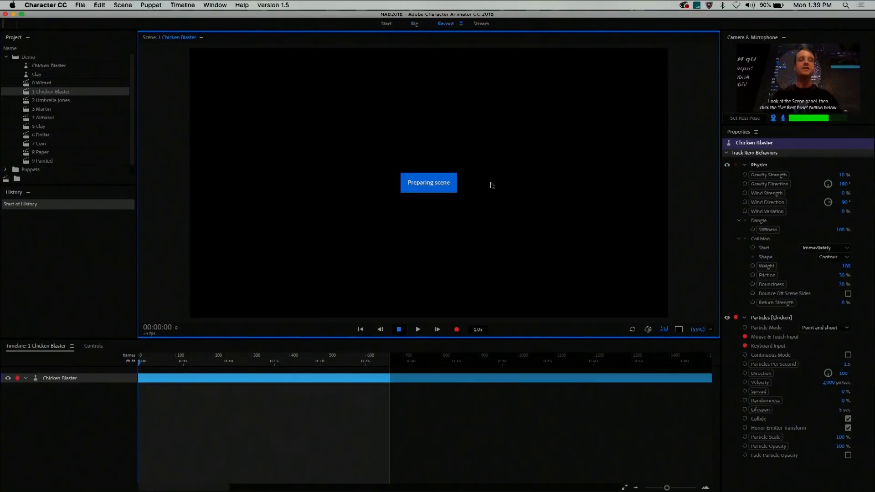
{"action": "mouse_move", "coordinate": [445, 184]}
{"action": "left_mouse_down"}
{"action": "mouse_move", "coordinate": [446, 166]}
{"action": "mouse_move", "coordinate": [395, 42]}
{"action": "mouse_move", "coordinate": [444, 48]}
{"action": "mouse_move", "coordinate": [419, 122]}
{"action": "mouse_move", "coordinate": [483, 194]}
{"action": "mouse_move", "coordinate": [469, 183]}
{"action": "mouse_move", "coordinate": [477, 183]}
{"action": "mouse_move", "coordinate": [467, 71]}
{"action": "mouse_move", "coordinate": [500, 91]}
{"action": "mouse_move", "coordinate": [509, 142]}
{"action": "mouse_move", "coordinate": [496, 101]}
{"action": "left_mouse_up"}
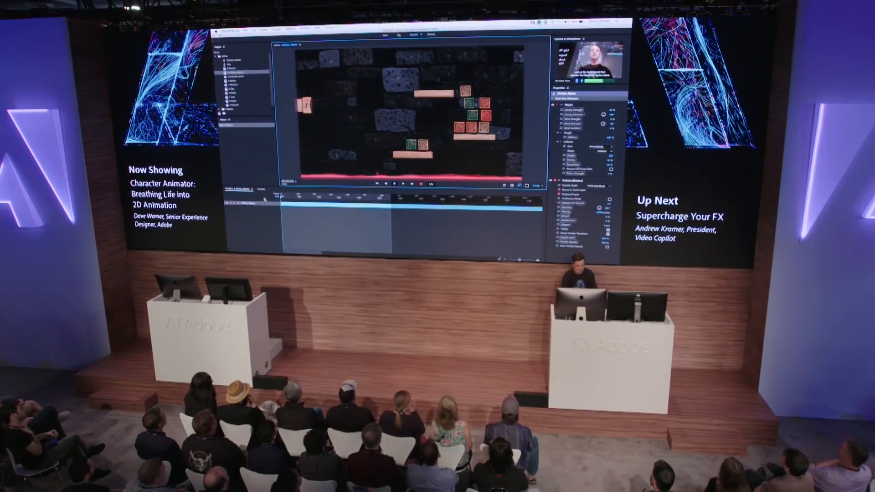
Step: Add controls for Bounciness, Particles Per Second and Stiffness to the Chicken Blaster control layout
{"action": "left_click", "coordinate": [260, 189]}
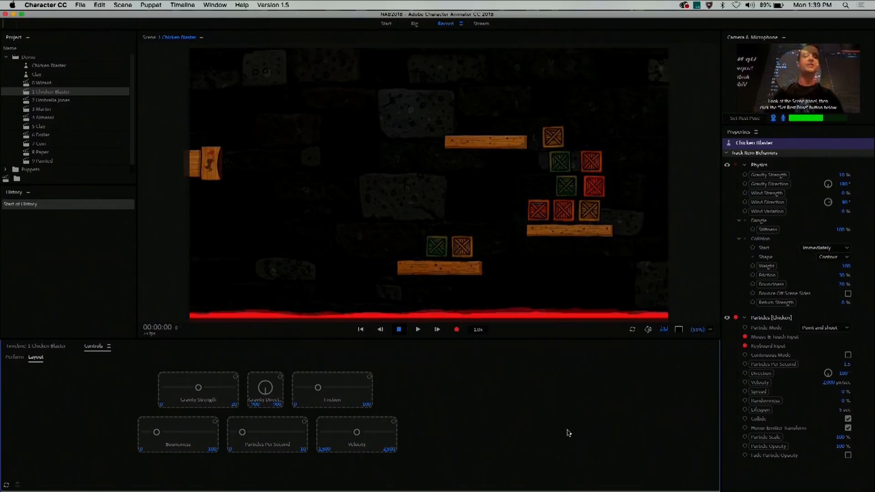
{"action": "left_click_drag", "start_coordinate": [772, 293], "coordinate": [559, 392]}
{"action": "left_click_drag", "start_coordinate": [782, 364], "coordinate": [585, 443]}
{"action": "left_click_drag", "start_coordinate": [638, 349], "coordinate": [654, 394]}
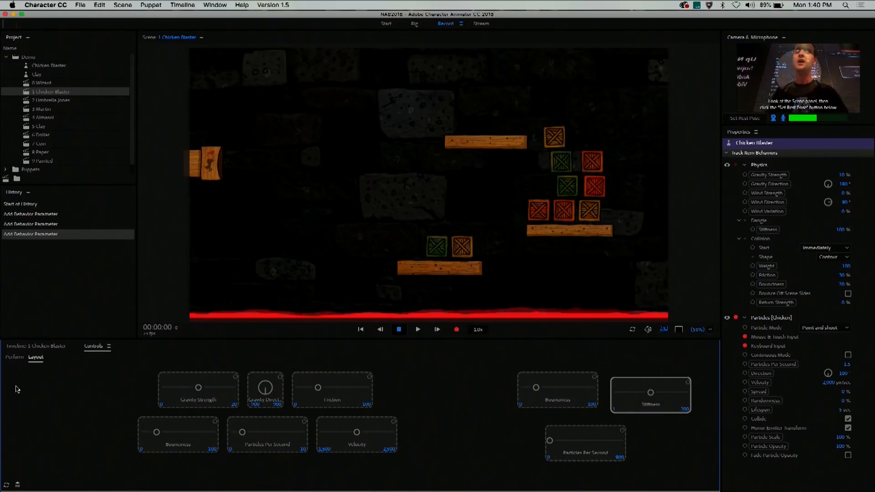
Step: Using the performance controls, set Gravity Strength to 0, Particles Per Second to 5.8 and Velocity to 2500, and fire chickens at the boxes
{"action": "left_click", "coordinate": [15, 357]}
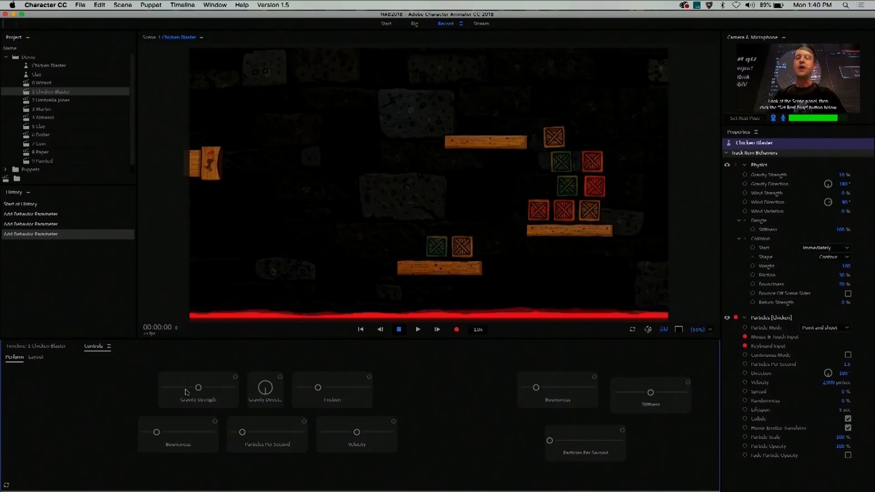
{"action": "left_click_drag", "start_coordinate": [237, 402], "coordinate": [273, 432]}
{"action": "left_click_drag", "start_coordinate": [356, 432], "coordinate": [400, 433]}
{"action": "mouse_move", "coordinate": [416, 219]}
{"action": "left_mouse_down"}
{"action": "mouse_move", "coordinate": [478, 158]}
{"action": "mouse_move", "coordinate": [590, 120]}
{"action": "mouse_move", "coordinate": [446, 183]}
{"action": "mouse_move", "coordinate": [647, 158]}
{"action": "mouse_move", "coordinate": [438, 172]}
{"action": "mouse_move", "coordinate": [480, 205]}
{"action": "mouse_move", "coordinate": [560, 189]}
{"action": "mouse_move", "coordinate": [460, 213]}
{"action": "mouse_move", "coordinate": [548, 266]}
{"action": "mouse_move", "coordinate": [555, 301]}
{"action": "mouse_move", "coordinate": [503, 274]}
{"action": "mouse_move", "coordinate": [536, 250]}
{"action": "mouse_move", "coordinate": [534, 307]}
{"action": "mouse_move", "coordinate": [479, 249]}
{"action": "mouse_move", "coordinate": [539, 240]}
{"action": "left_mouse_up"}
{"action": "mouse_move", "coordinate": [539, 247]}
{"action": "left_mouse_down"}
{"action": "mouse_move", "coordinate": [565, 200]}
{"action": "mouse_move", "coordinate": [601, 202]}
{"action": "mouse_move", "coordinate": [549, 175]}
{"action": "mouse_move", "coordinate": [454, 188]}
{"action": "left_mouse_up"}
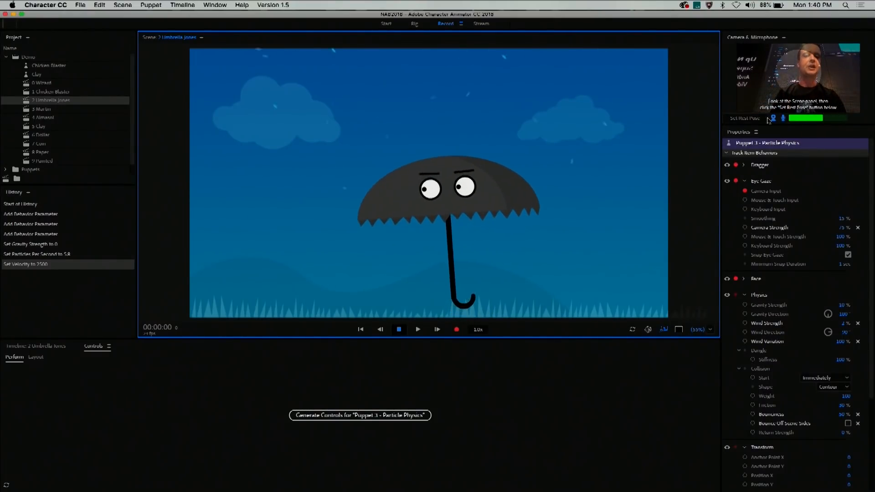
Step: Set the rest pose for the umbrella puppet and launch chickens into the 2 Umbrella Jones scene
{"action": "left_click", "coordinate": [751, 118]}
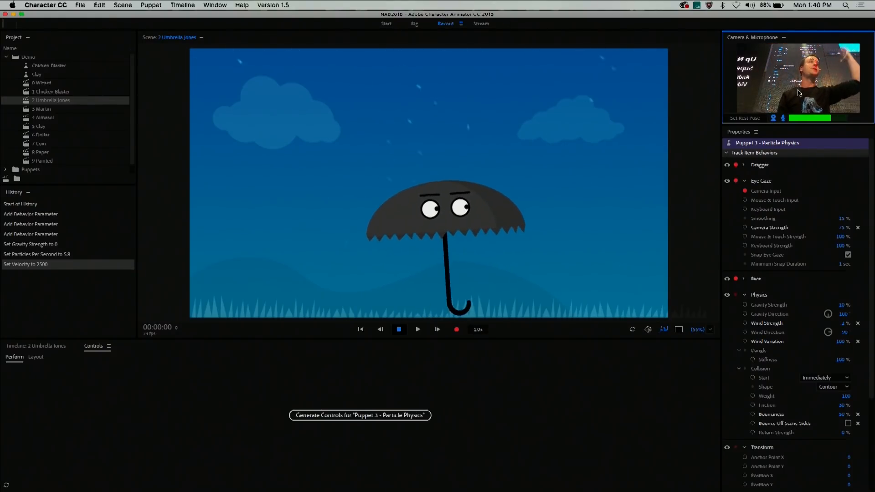
{"action": "left_click", "coordinate": [484, 208]}
{"action": "key", "text": "c"}
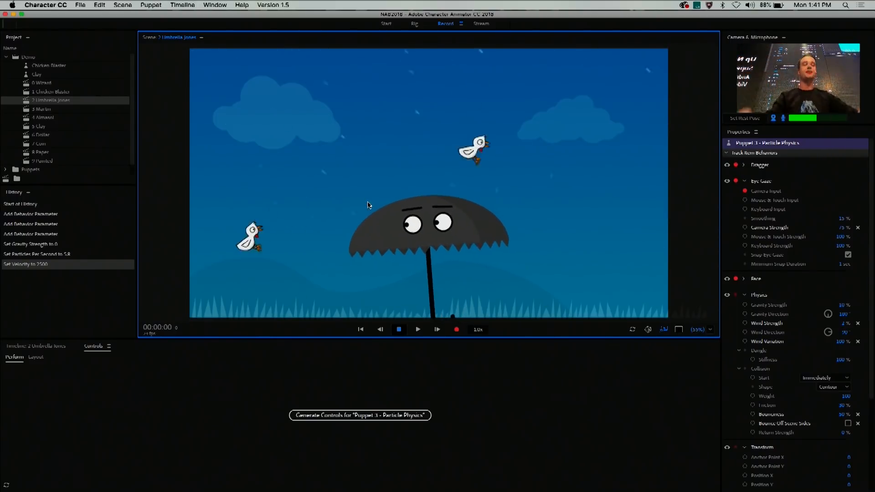
Step: Open the 3 Martin scene and set the rest pose for the Martin puppet
{"action": "left_click", "coordinate": [65, 114]}
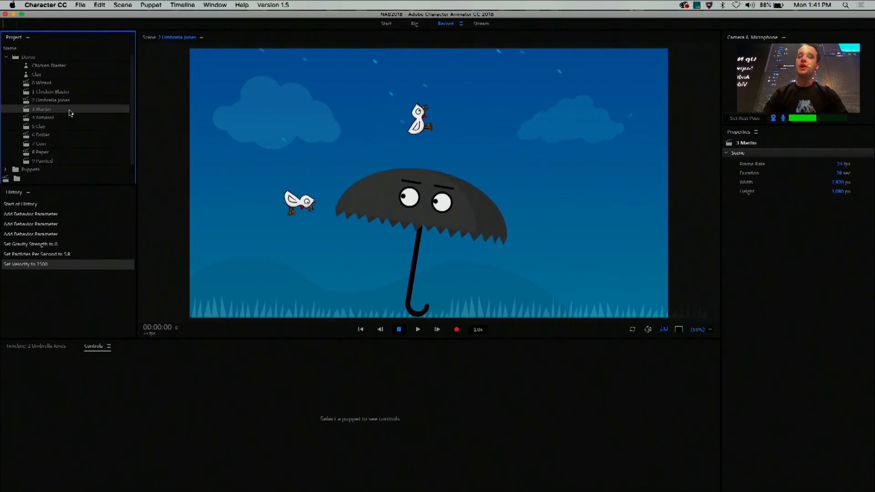
{"action": "double_click", "coordinate": [71, 113]}
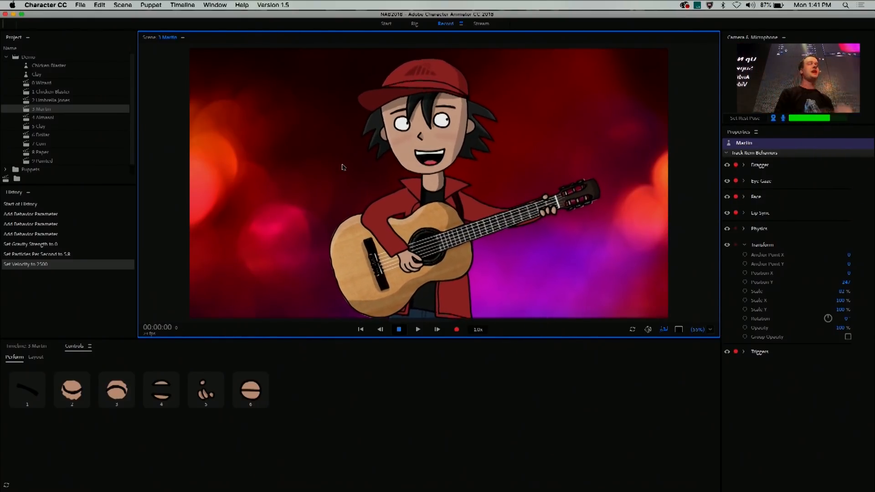
{"action": "left_click", "coordinate": [755, 120]}
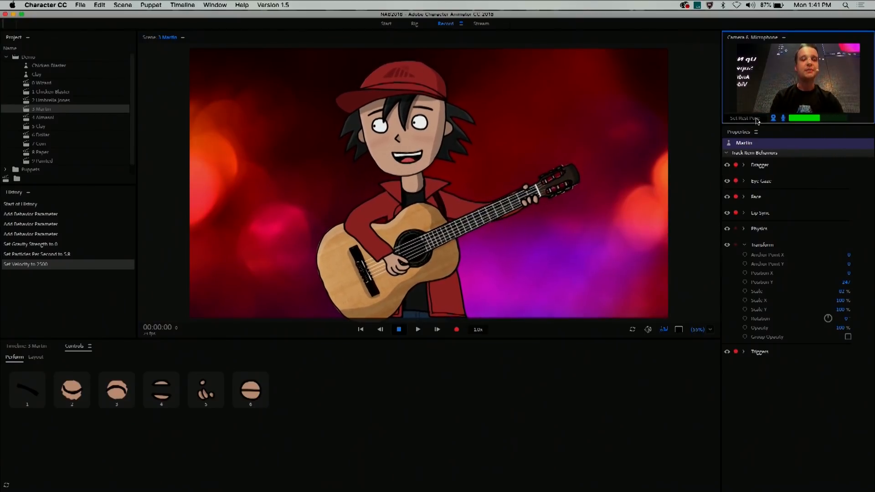
Step: Check the face tracking points in the enlarged camera view, and perform Martin with a guitar strum and trigger 3
{"action": "key", "text": "grave"}
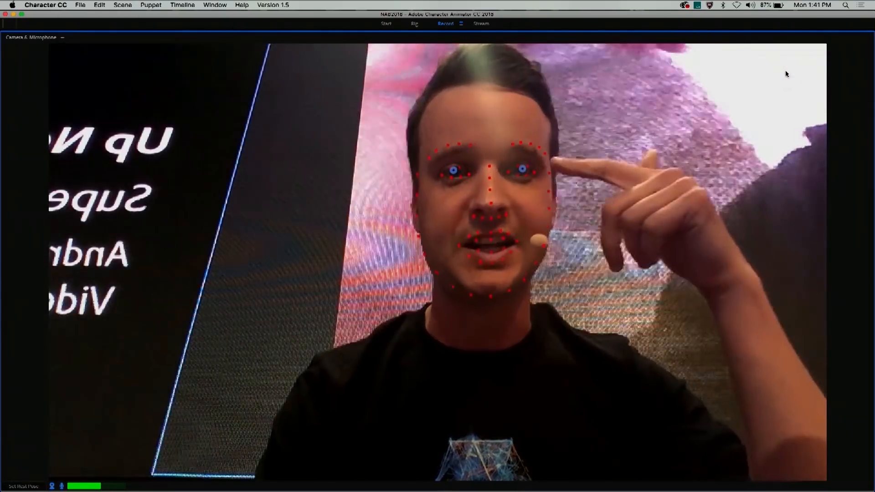
{"action": "key", "text": "grave"}
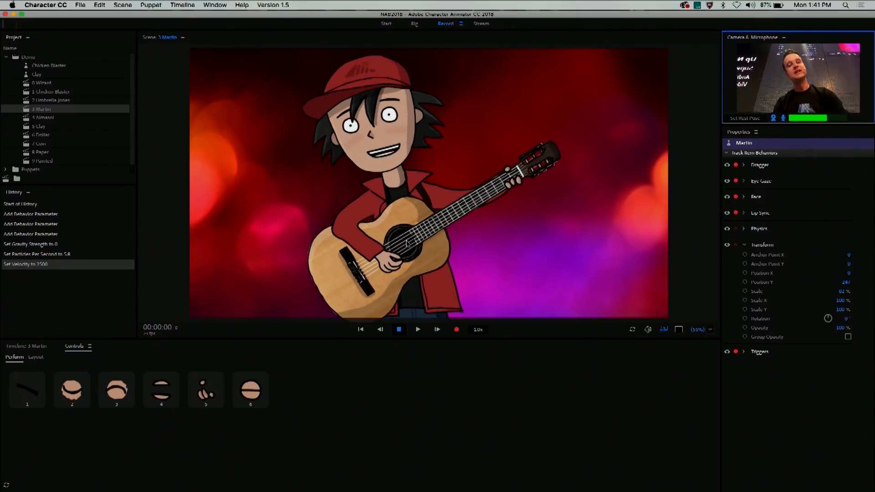
{"action": "left_click_drag", "start_coordinate": [393, 261], "coordinate": [404, 278]}
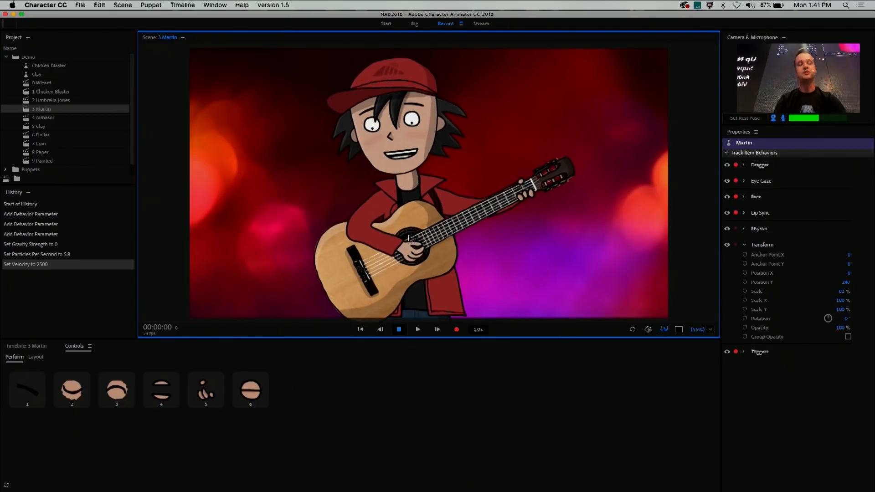
{"action": "key", "text": "3"}
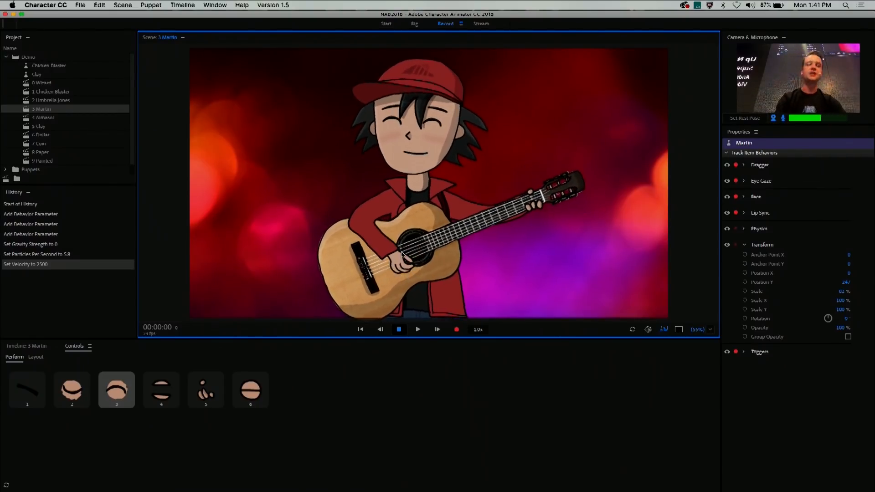
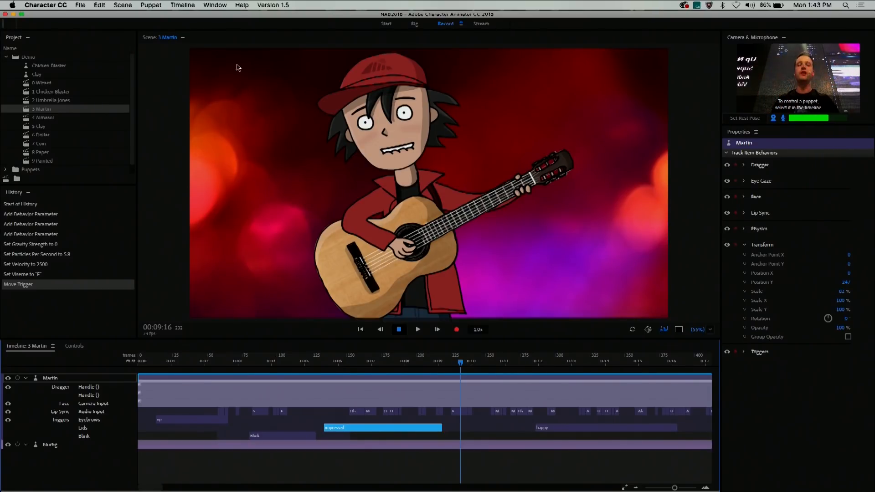
Step: Enable the scene snapshot and scrub the timeline ahead to 00:12:21
{"action": "left_click", "coordinate": [133, 5]}
{"action": "left_click", "coordinate": [146, 44]}
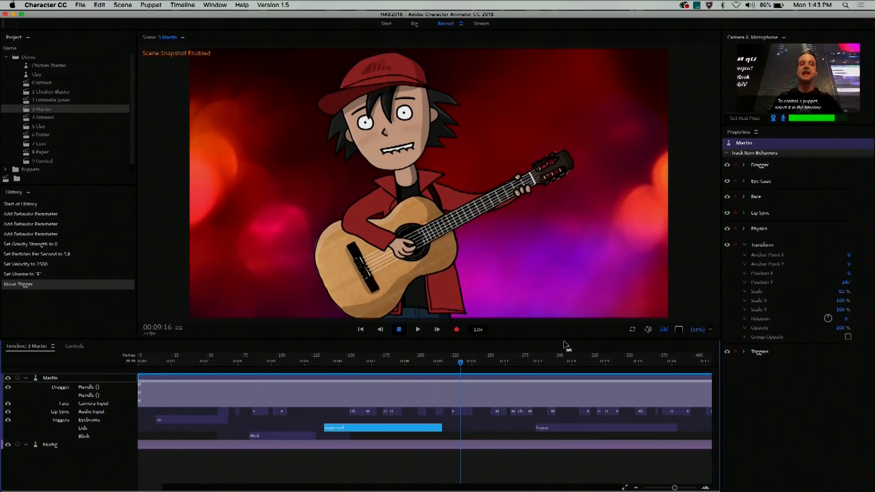
{"action": "left_click", "coordinate": [466, 363]}
{"action": "left_click_drag", "start_coordinate": [467, 364], "coordinate": [518, 363]}
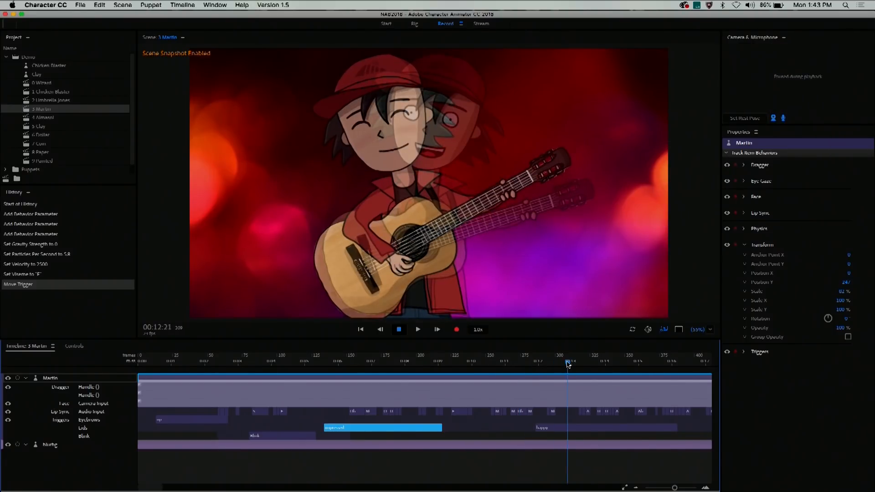
Step: Arm the Martin track for recording and move his strumming and fretting hands against the snapshot overlay
{"action": "left_click", "coordinate": [18, 378]}
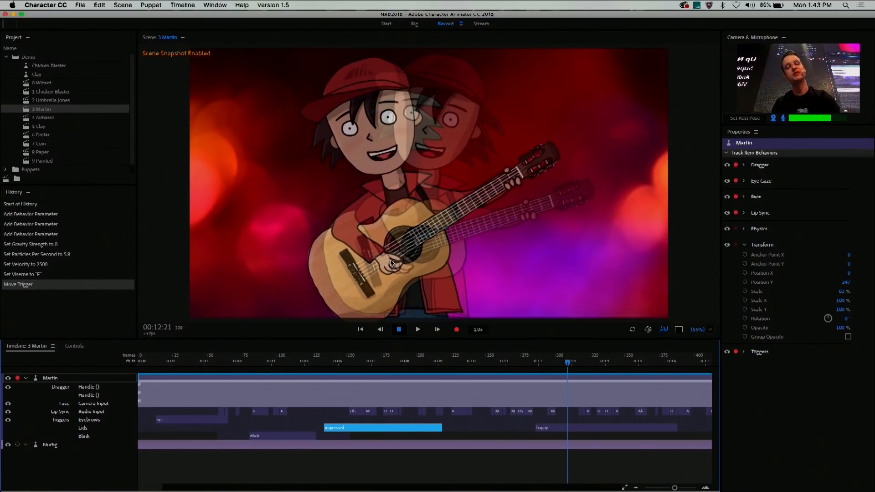
{"action": "left_click_drag", "start_coordinate": [395, 267], "coordinate": [397, 228]}
{"action": "left_click_drag", "start_coordinate": [517, 183], "coordinate": [505, 191]}
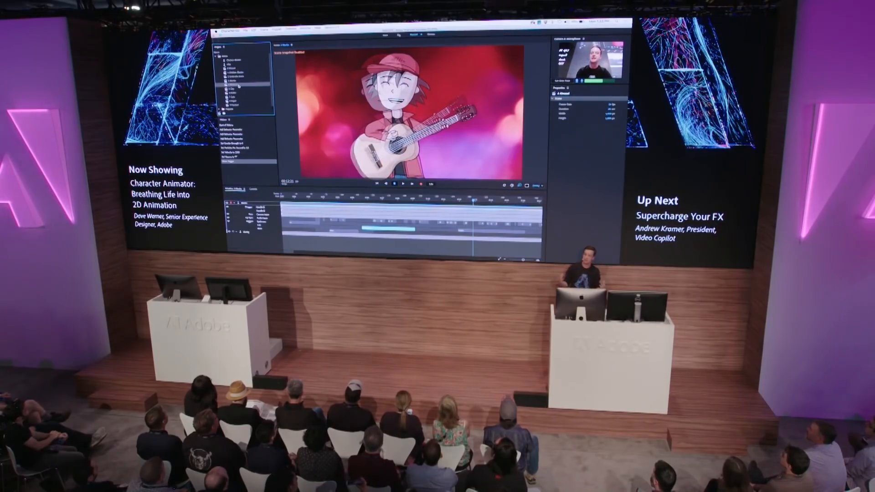
Step: Open the 4 Almasol scene and activate triggers 4 and 1 on the puppet
{"action": "double_click", "coordinate": [239, 85]}
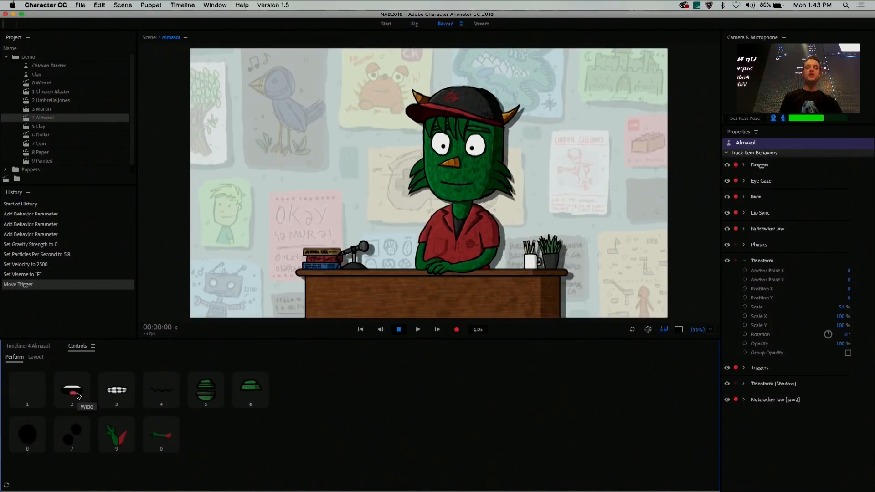
{"action": "left_click", "coordinate": [163, 387]}
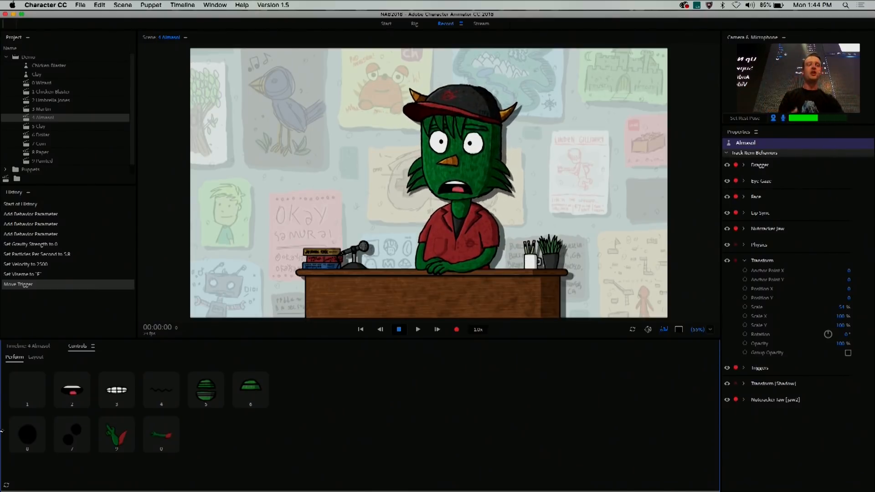
{"action": "left_click", "coordinate": [28, 396]}
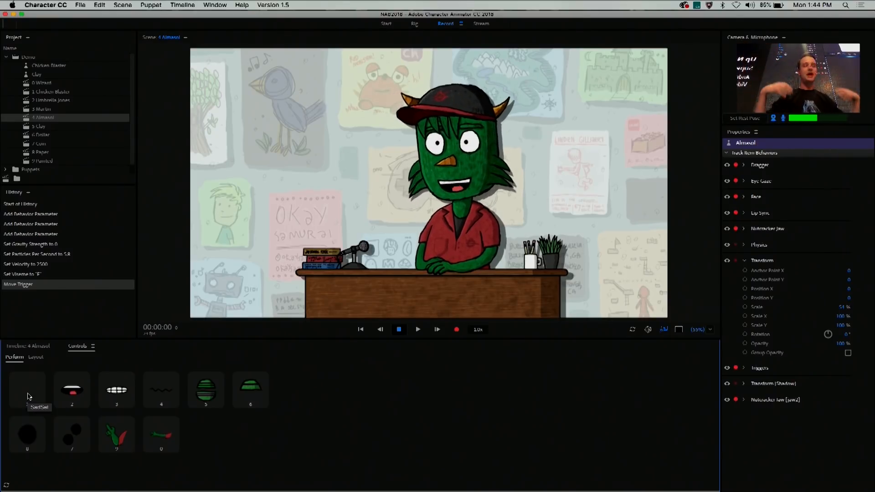
Step: Perform the Almasol puppet's pointing and open-hand arm gestures by activating triggers 9 and 0
{"action": "left_click", "coordinate": [119, 435]}
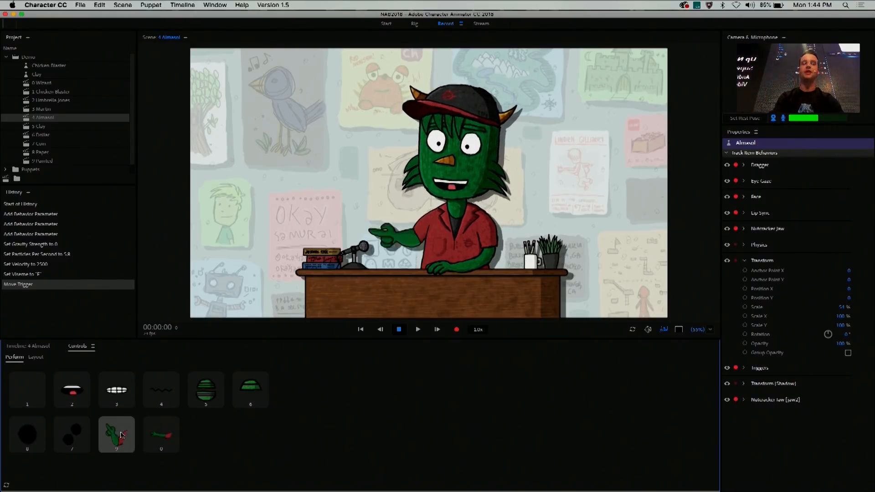
{"action": "left_click", "coordinate": [157, 435]}
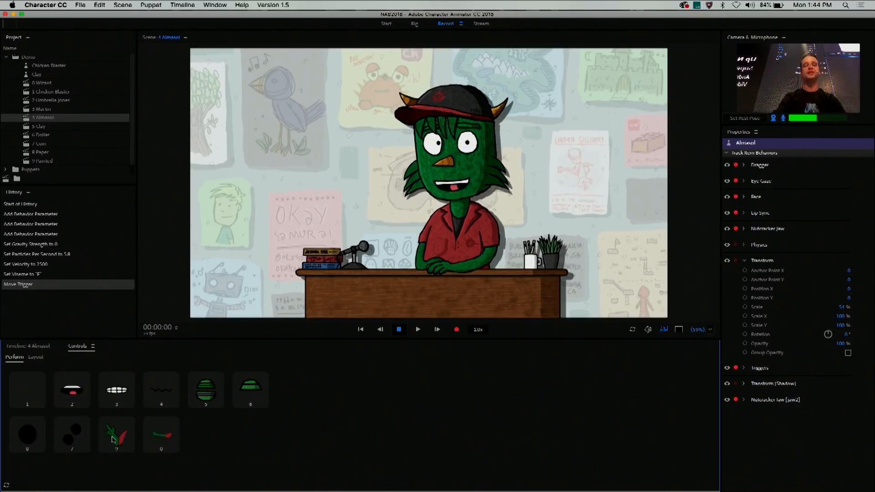
{"action": "left_click", "coordinate": [126, 440]}
{"action": "left_click", "coordinate": [160, 435]}
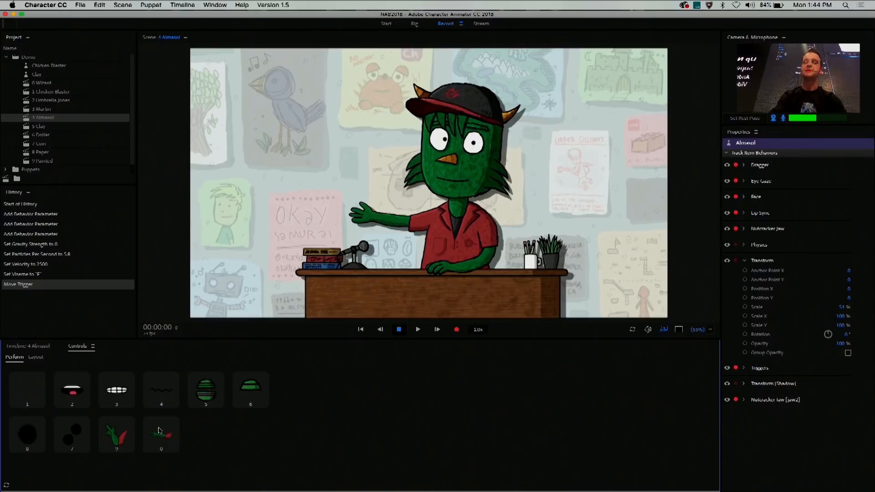
Step: Open the 5 Clay scene with its timeline and open the Clay puppet for rigging
{"action": "double_click", "coordinate": [58, 129]}
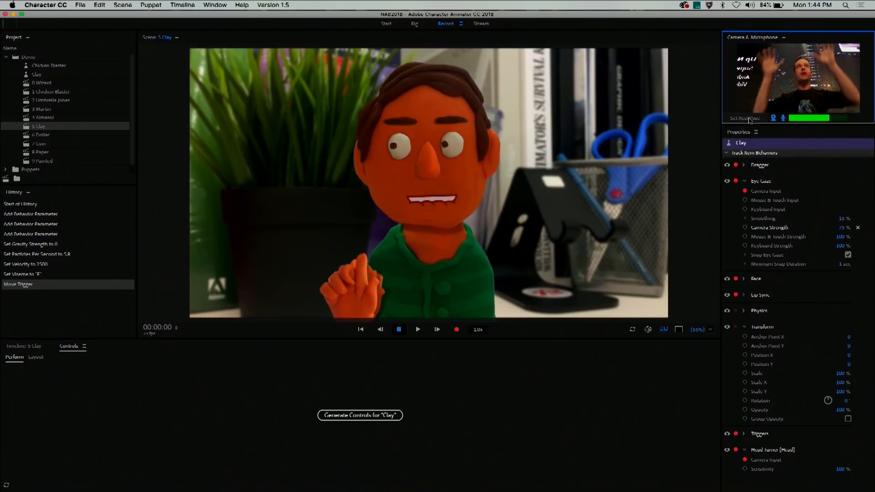
{"action": "left_click", "coordinate": [591, 204]}
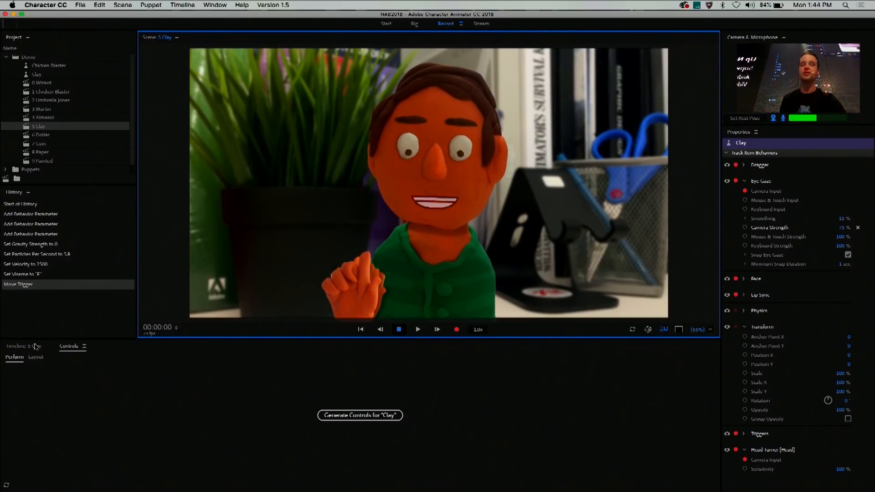
{"action": "left_click", "coordinate": [24, 346]}
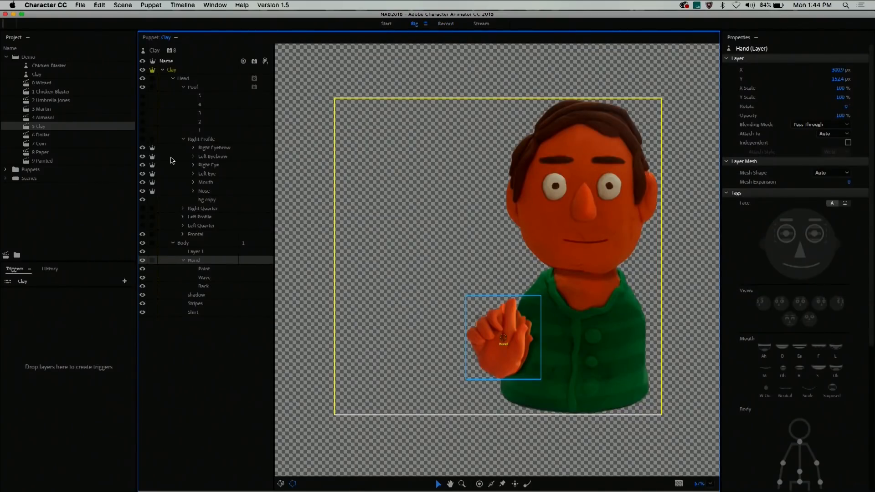
Step: Make layers 1 through 5 of the Poof group visible, from the bottom layer up
{"action": "left_click", "coordinate": [199, 132]}
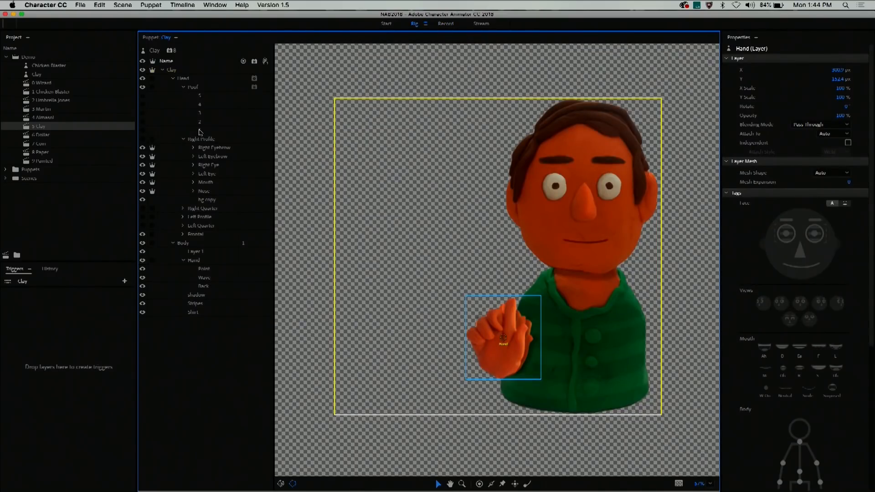
{"action": "left_click", "coordinate": [142, 131]}
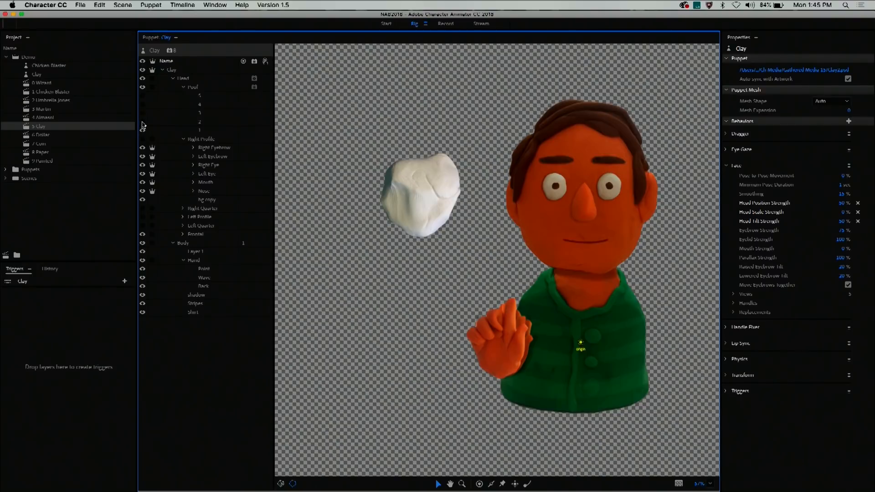
{"action": "left_click", "coordinate": [143, 122]}
{"action": "left_click", "coordinate": [143, 114]}
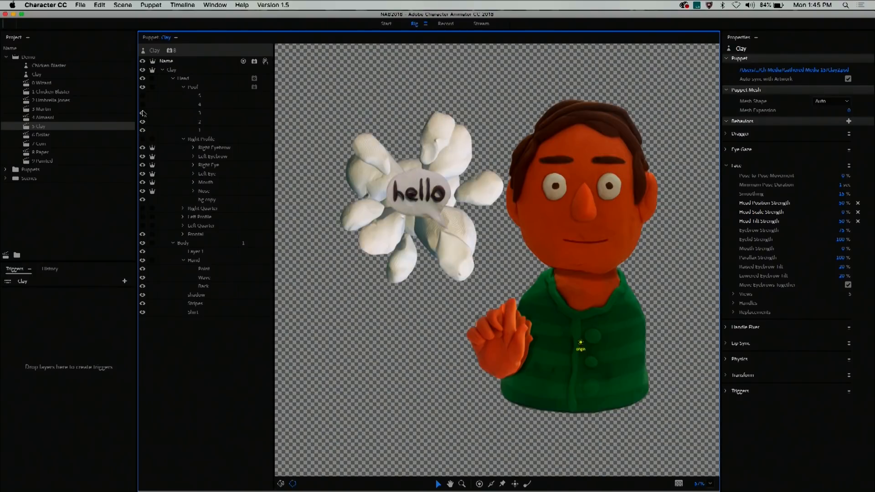
{"action": "left_click", "coordinate": [142, 105]}
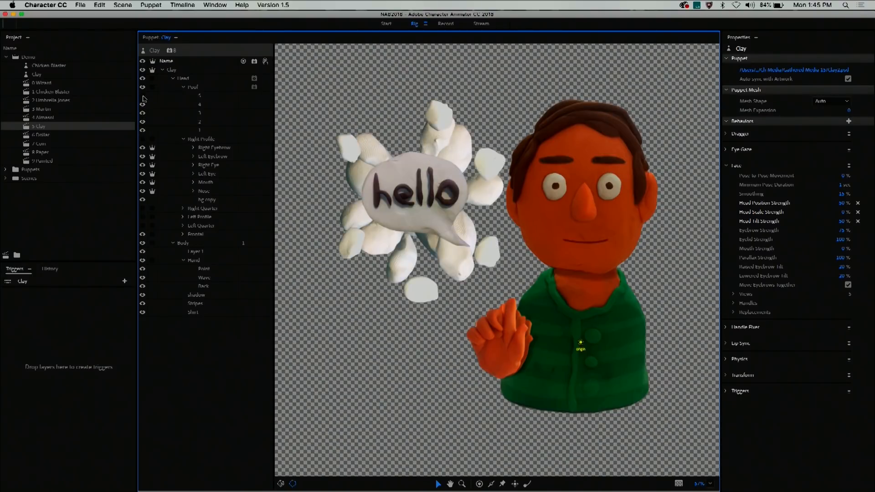
{"action": "left_click", "coordinate": [143, 96]}
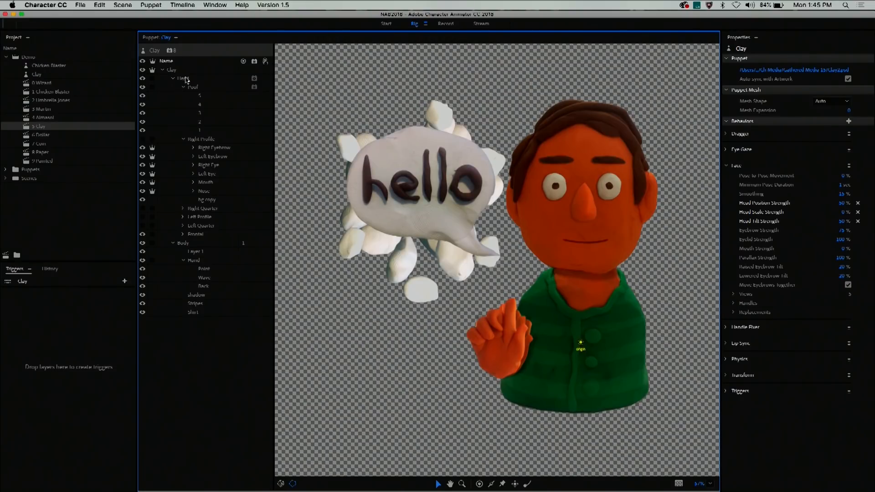
Step: Examine the Cycle Layers behavior settings on the Poof group
{"action": "left_click", "coordinate": [194, 88]}
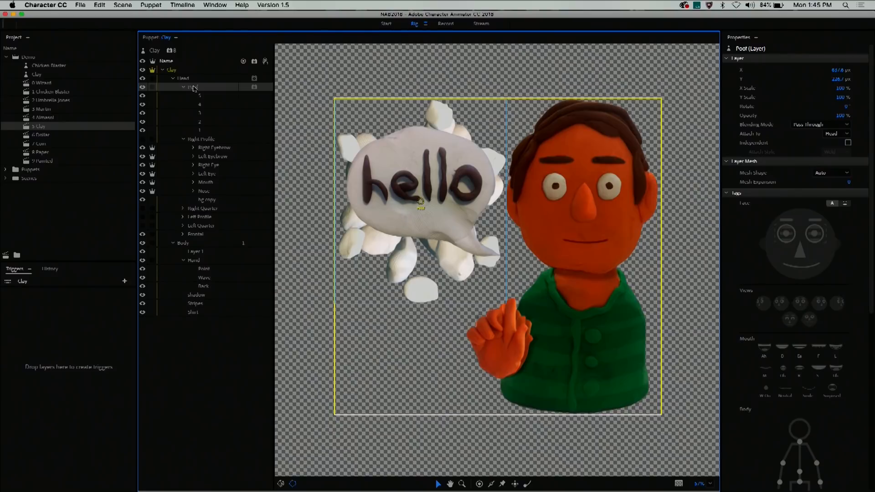
{"action": "left_click", "coordinate": [254, 87]}
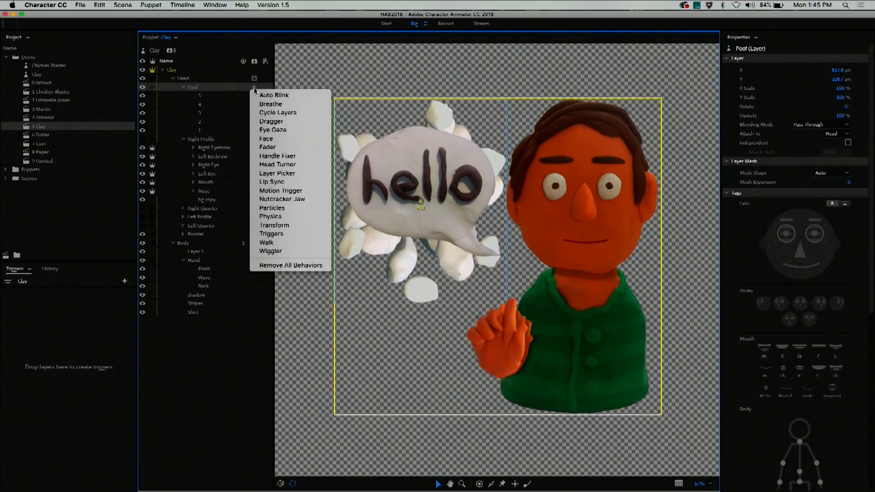
{"action": "left_click", "coordinate": [276, 112]}
{"action": "scroll", "coordinate": [789, 364], "scroll_direction": "down", "scroll_amount": 10}
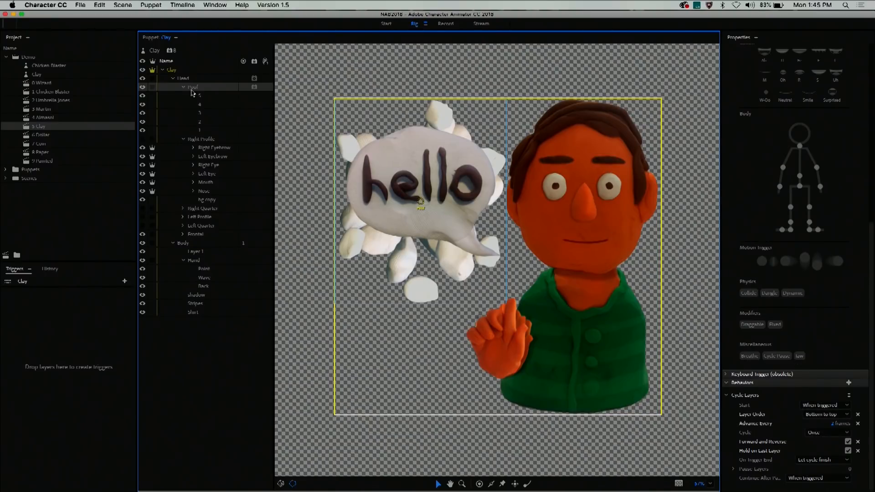
Step: Create a trigger from the Poof group, assign it to key 1, and enable Latch
{"action": "left_click_drag", "start_coordinate": [196, 89], "coordinate": [91, 453]}
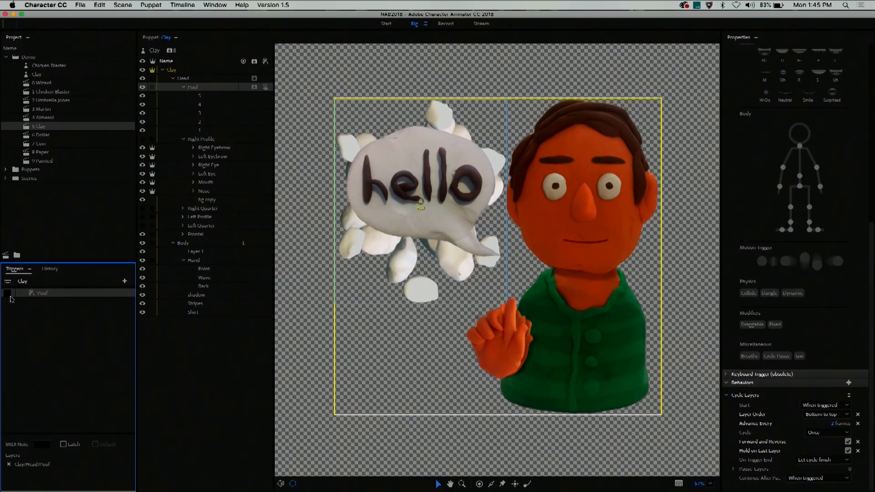
{"action": "type", "text": "1"}
{"action": "left_click", "coordinate": [63, 444]}
Step: Return to the Record workspace and test the hello speech bubble by toggling trigger 1 on and off
{"action": "left_click", "coordinate": [443, 23]}
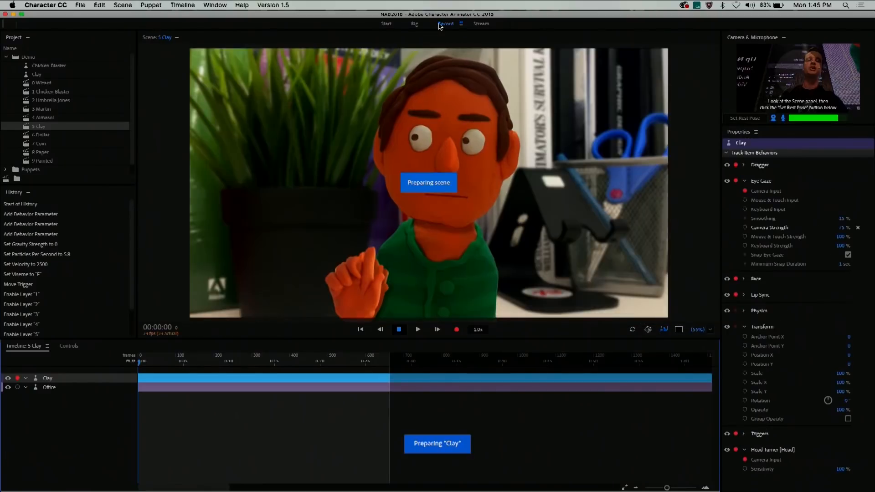
{"action": "key", "text": "1"}
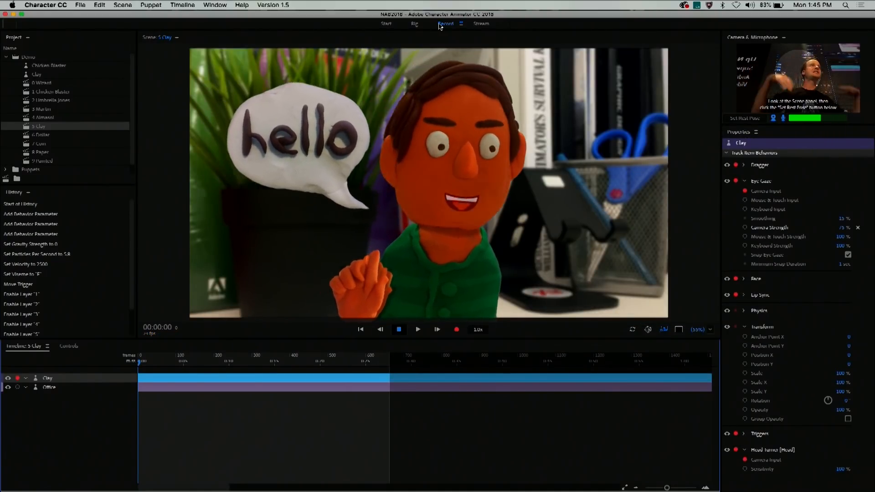
{"action": "key", "text": "1"}
{"action": "key", "text": "1"}
{"action": "key", "text": "1"}
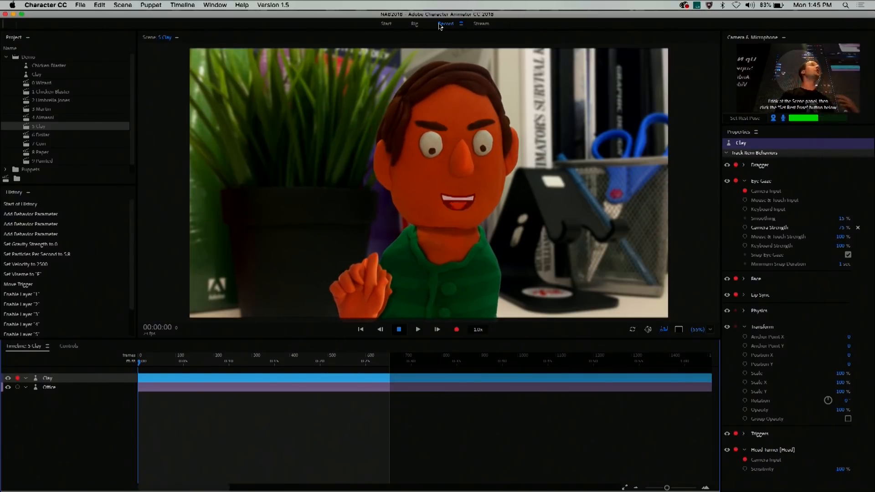
{"action": "key", "text": "1"}
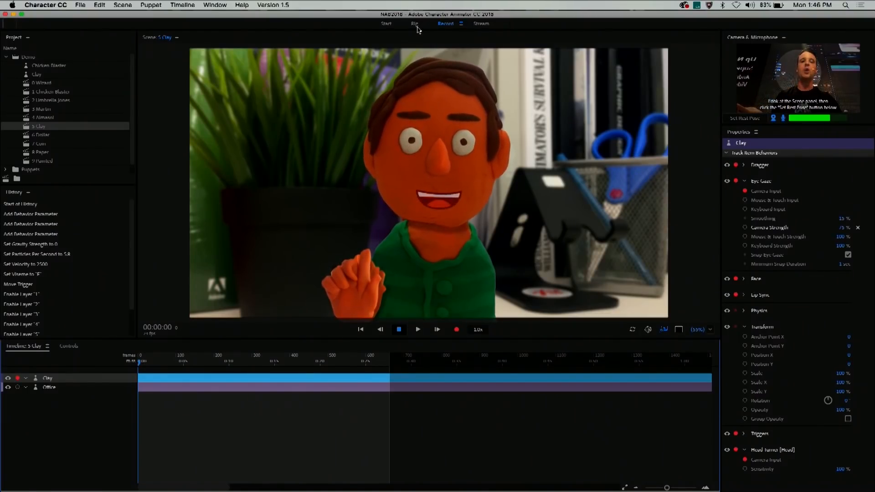
Step: Reopen the Clay rig and preview the Hand group's poses by hiding and reshowing Point, Wave and Back
{"action": "left_click", "coordinate": [415, 24]}
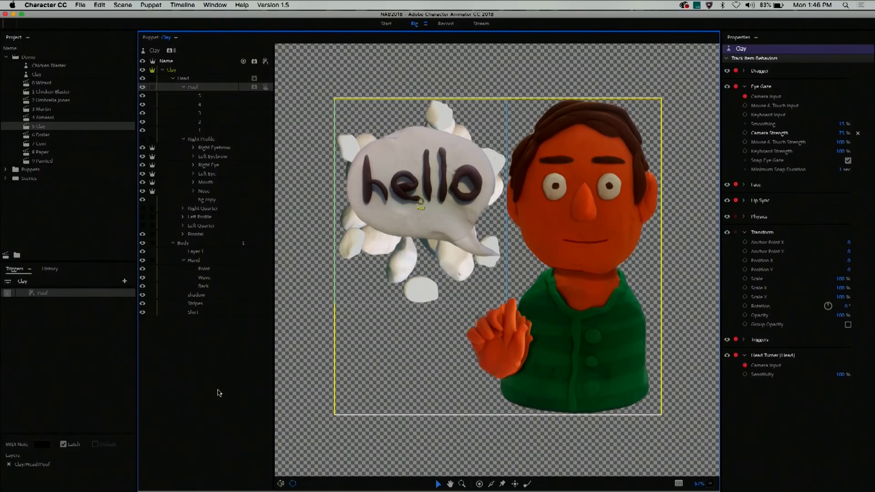
{"action": "left_click", "coordinate": [192, 260]}
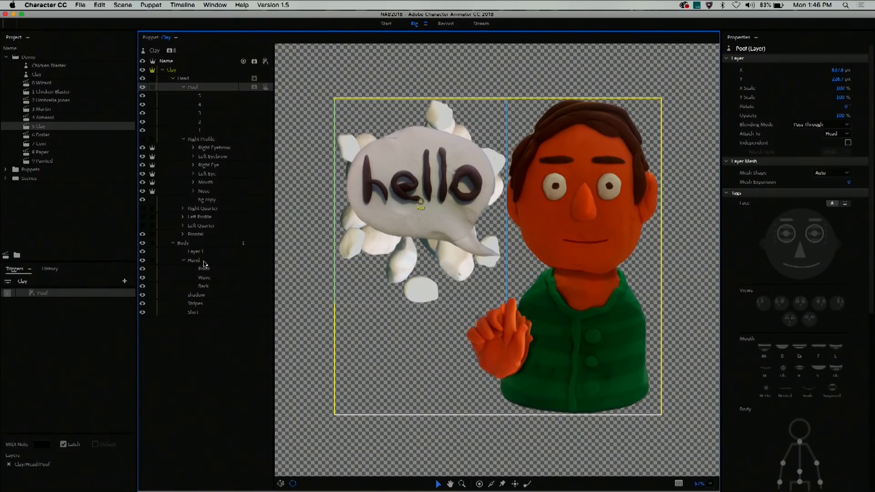
{"action": "left_click", "coordinate": [143, 278]}
{"action": "left_click", "coordinate": [143, 287]}
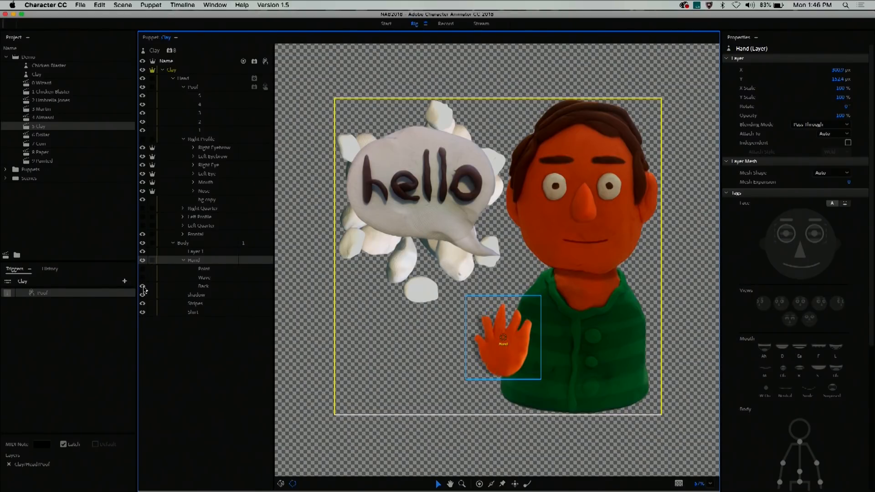
{"action": "left_click", "coordinate": [143, 287]}
{"action": "left_click", "coordinate": [142, 287]}
{"action": "left_click", "coordinate": [143, 278]}
{"action": "left_click", "coordinate": [143, 270]}
Step: Create a trigger swap set from the Hand group's Point, Wave and Back layers, with Point as the default
{"action": "left_click_drag", "start_coordinate": [193, 260], "coordinate": [107, 470]}
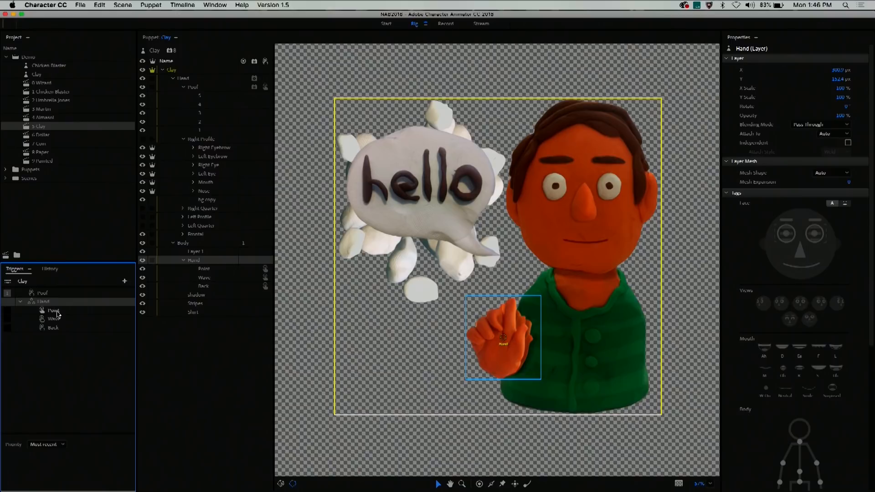
{"action": "left_click", "coordinate": [41, 320]}
{"action": "left_click", "coordinate": [42, 327]}
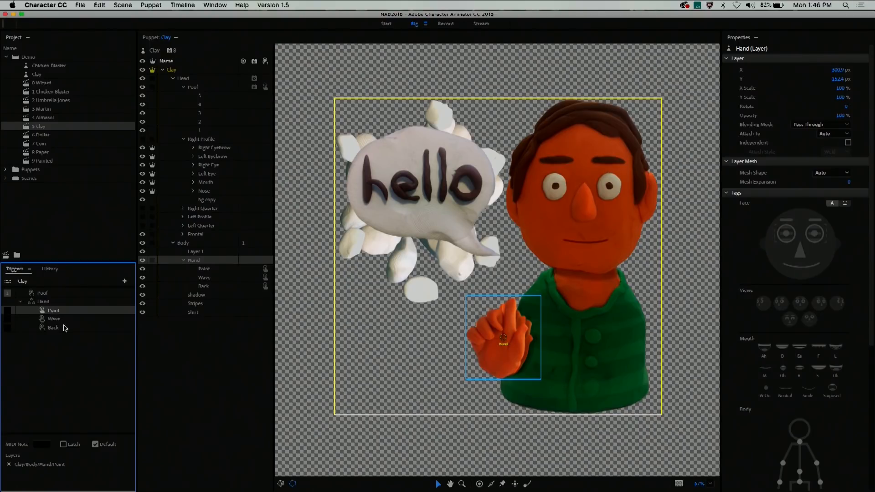
Step: Assign latched trigger keys to the Wave and Back hand poses and return to the Record workspace
{"action": "left_click", "coordinate": [56, 321]}
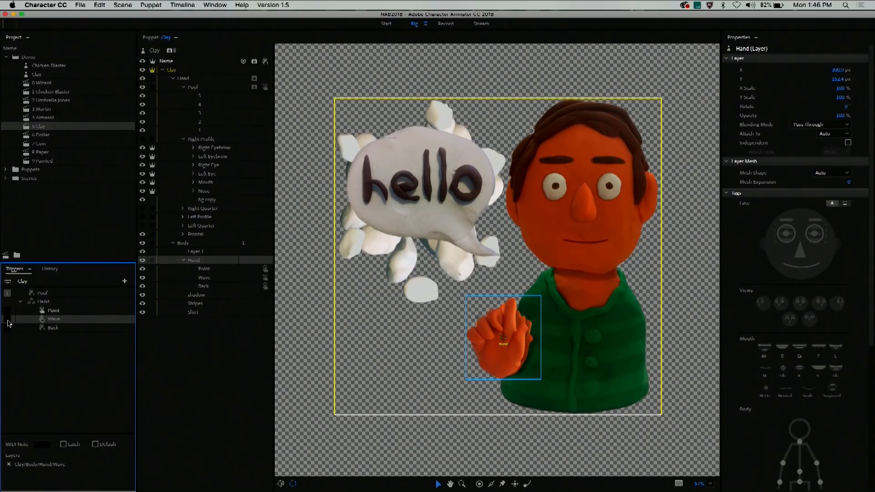
{"action": "left_click", "coordinate": [10, 331]}
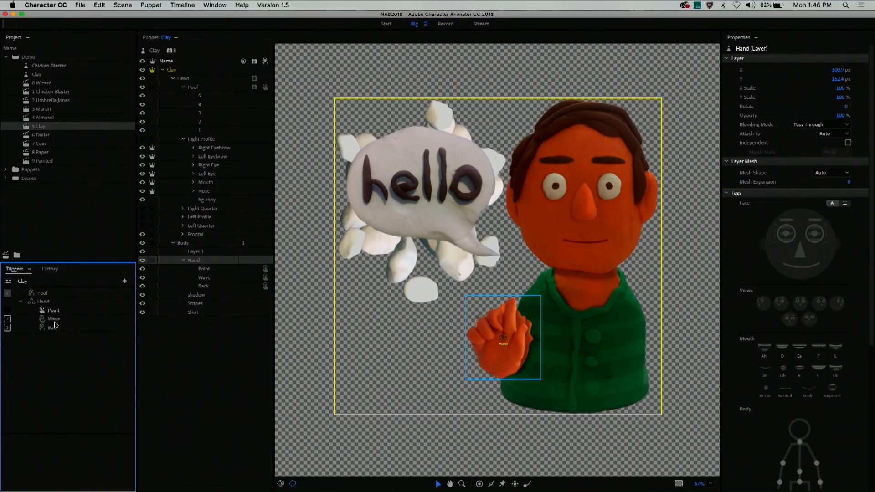
{"action": "left_click", "coordinate": [54, 319]}
{"action": "left_click", "coordinate": [57, 328], "text": "shift"}
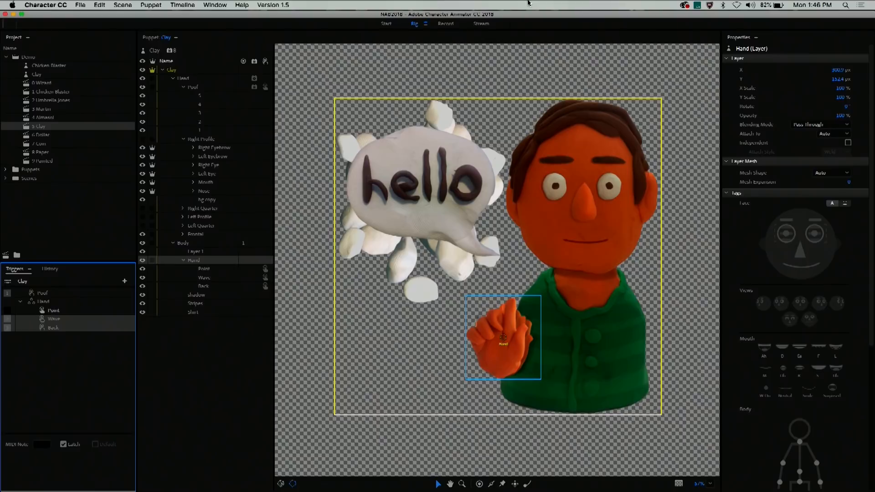
{"action": "left_click", "coordinate": [449, 24]}
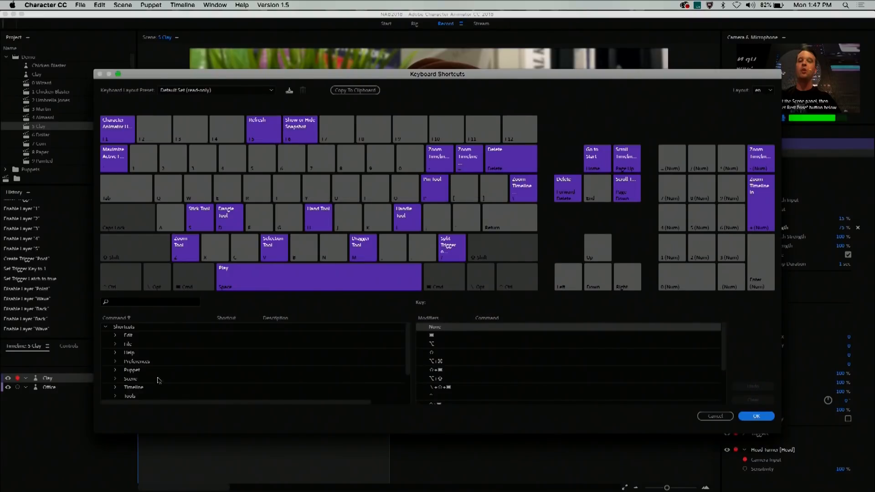
Step: Try assigning a keyboard shortcut to the Audio Hardware preferences command, clear it, and cancel the shortcut changes
{"action": "left_click", "coordinate": [116, 362]}
{"action": "left_click", "coordinate": [156, 373]}
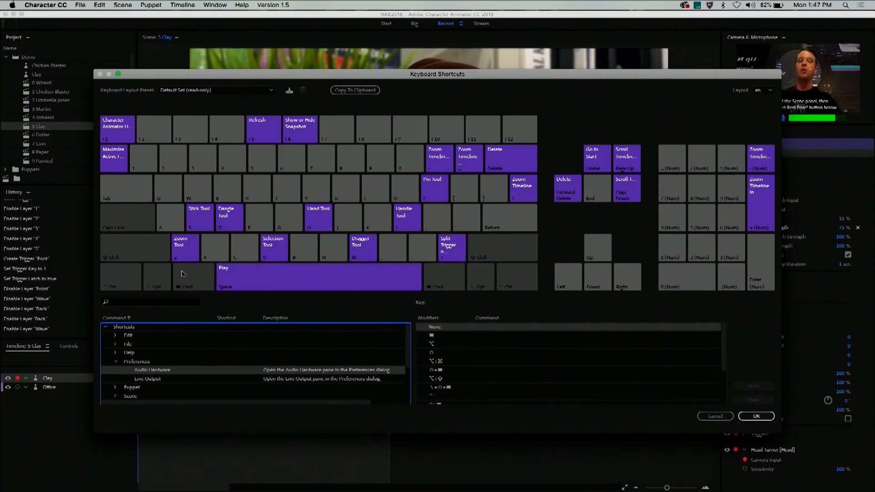
{"action": "left_click_drag", "start_coordinate": [300, 241], "coordinate": [231, 373]}
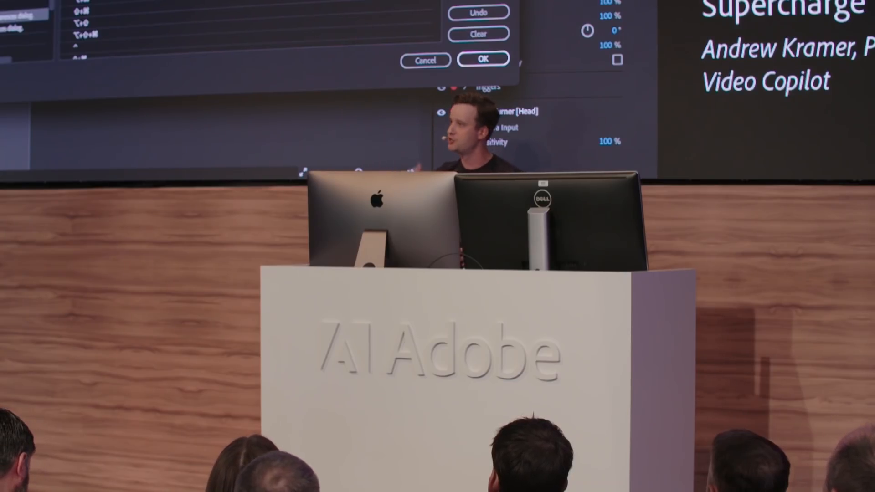
{"action": "left_click", "coordinate": [498, 37]}
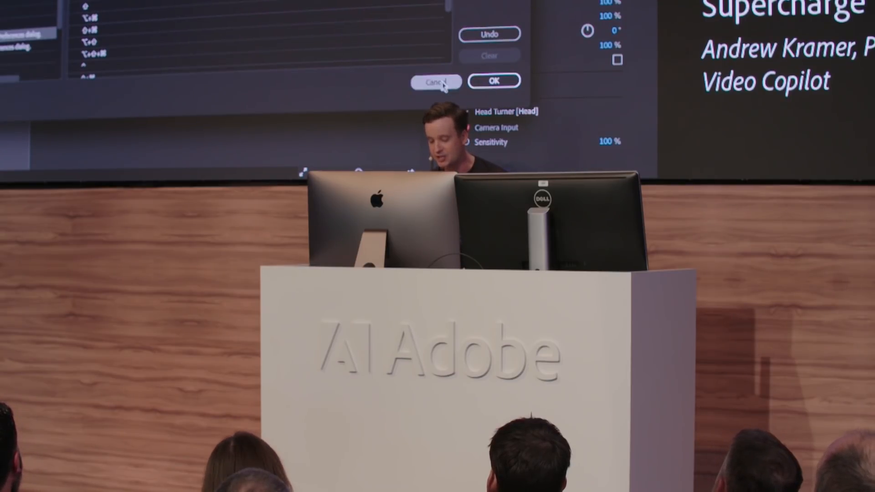
{"action": "left_click", "coordinate": [444, 84]}
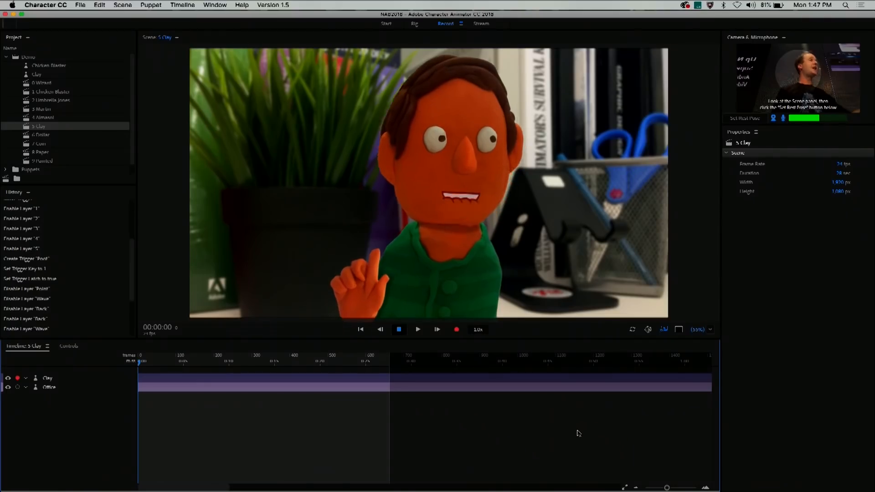
Step: Switch to Adobe After Effects CC 2018
{"action": "mouse_move", "coordinate": [401, 484]}
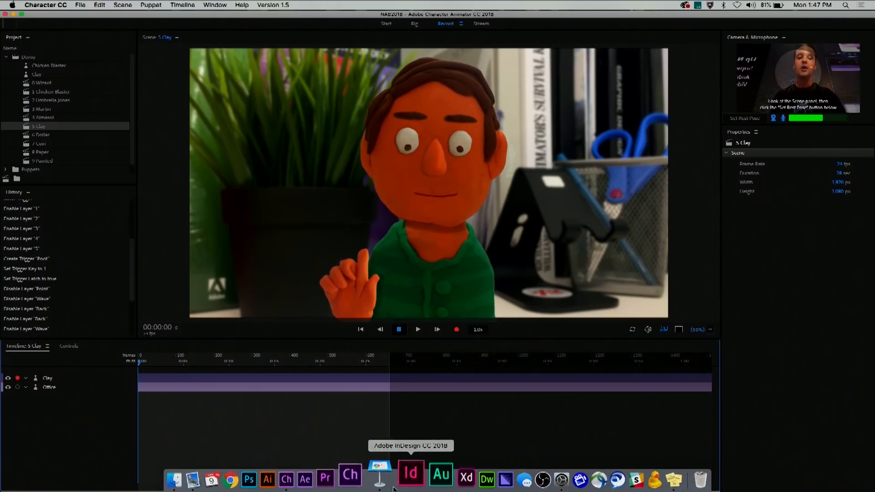
{"action": "left_click", "coordinate": [334, 484]}
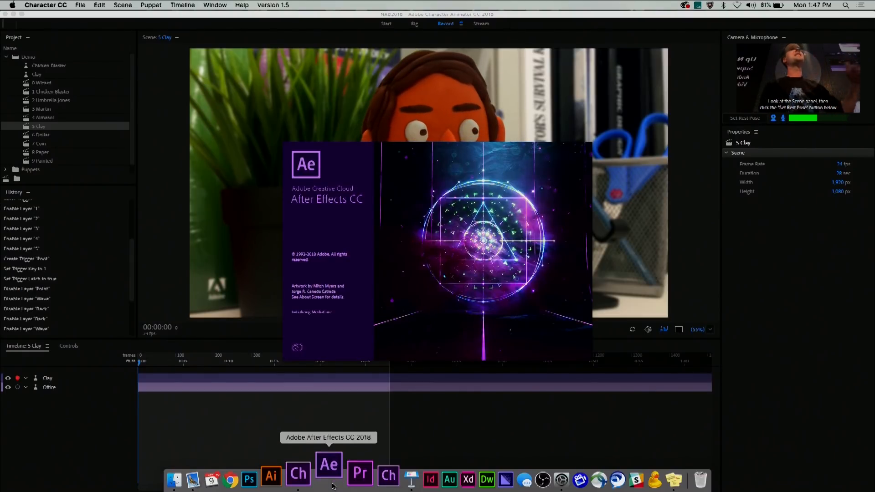
{"action": "left_click", "coordinate": [364, 401]}
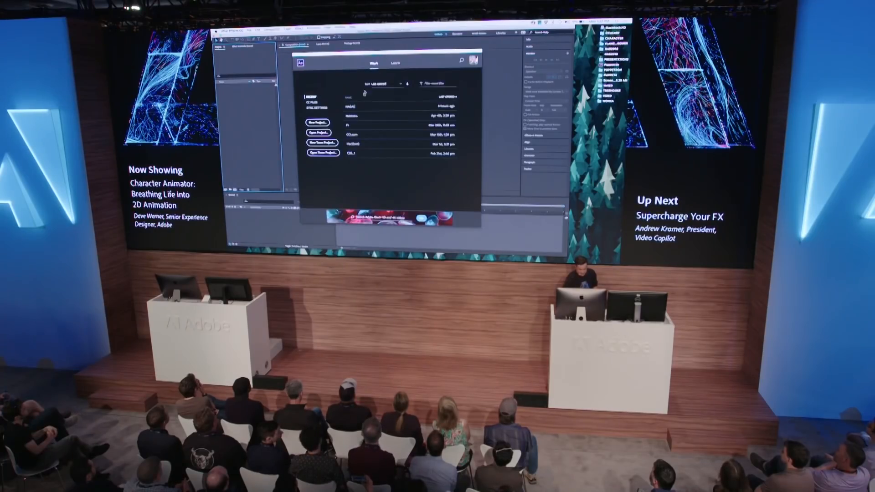
Step: Open the recent NABAE project, preview the Interrogation Room composition, and return the playhead to its start
{"action": "left_click", "coordinate": [351, 106]}
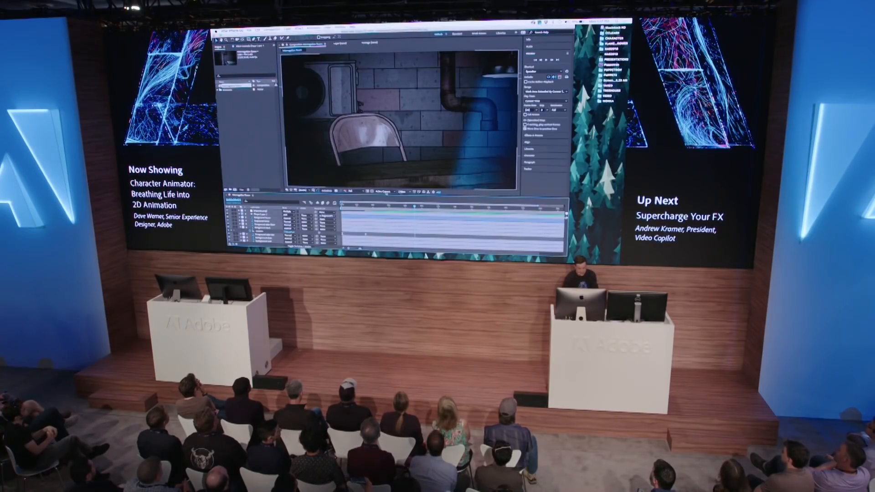
{"action": "left_click_drag", "start_coordinate": [372, 208], "coordinate": [326, 214]}
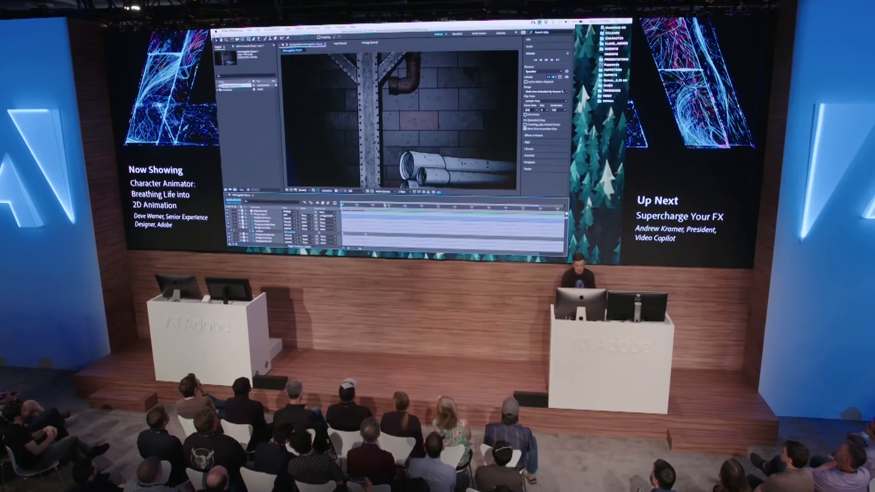
{"action": "key", "text": "space"}
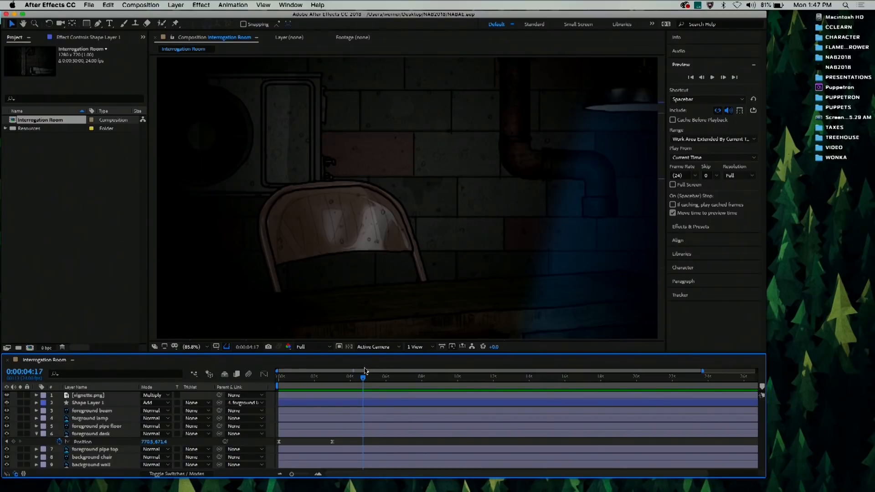
{"action": "left_click_drag", "start_coordinate": [362, 381], "coordinate": [270, 387]}
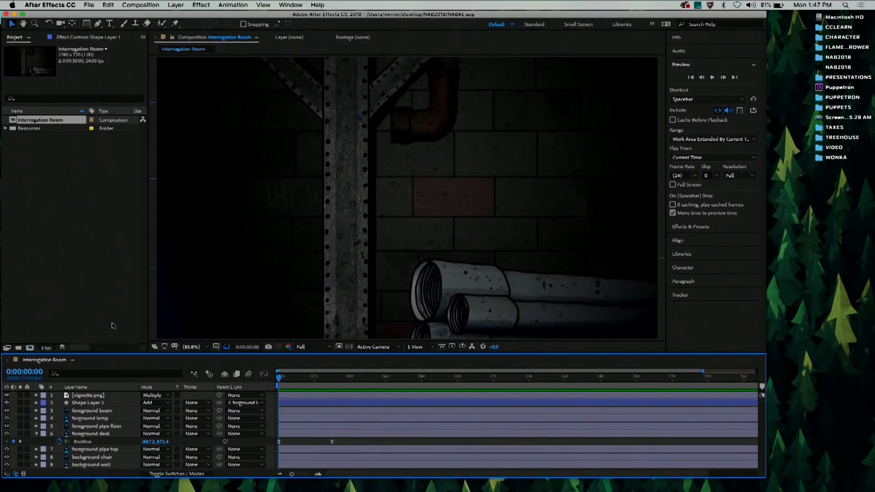
Step: Import the Character Animator scene from Suzanne.chproj into the project
{"action": "left_click", "coordinate": [83, 204]}
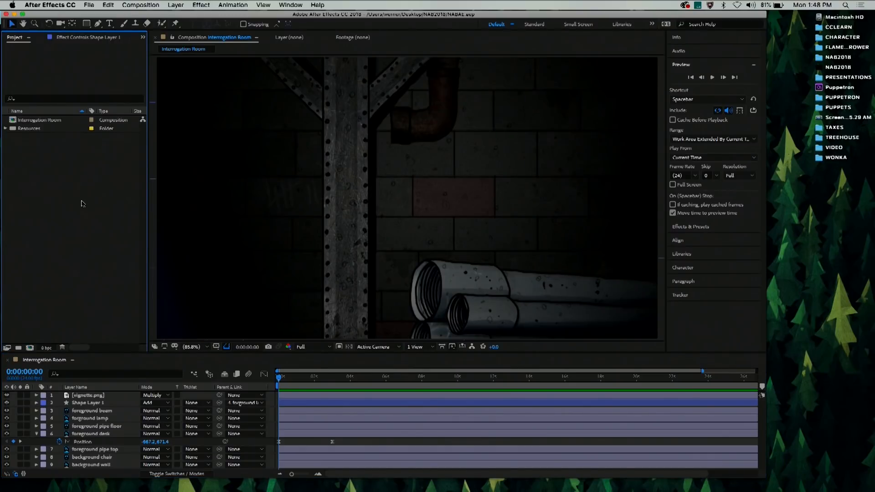
{"action": "double_click", "coordinate": [84, 203]}
{"action": "left_click", "coordinate": [291, 75]}
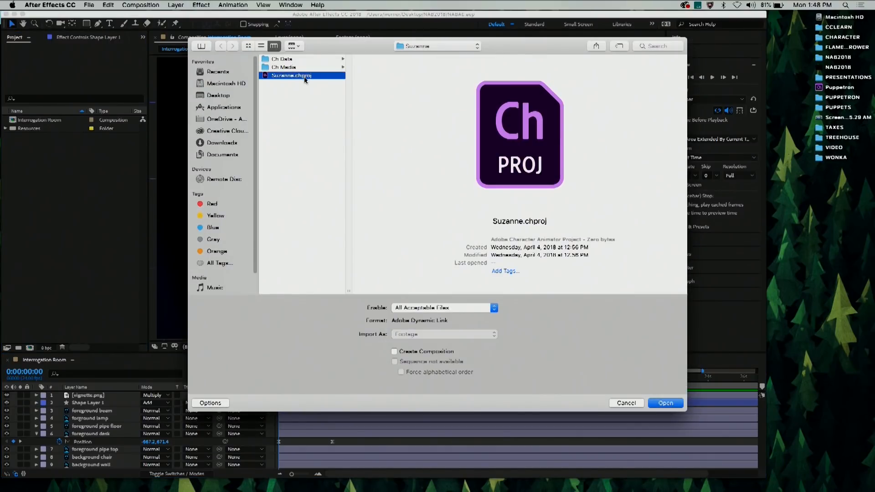
{"action": "left_click", "coordinate": [665, 403]}
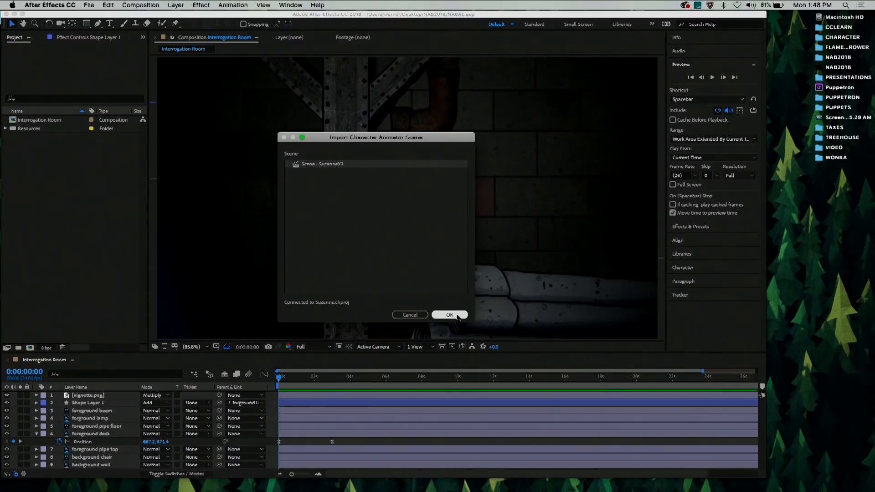
{"action": "left_click", "coordinate": [458, 316]}
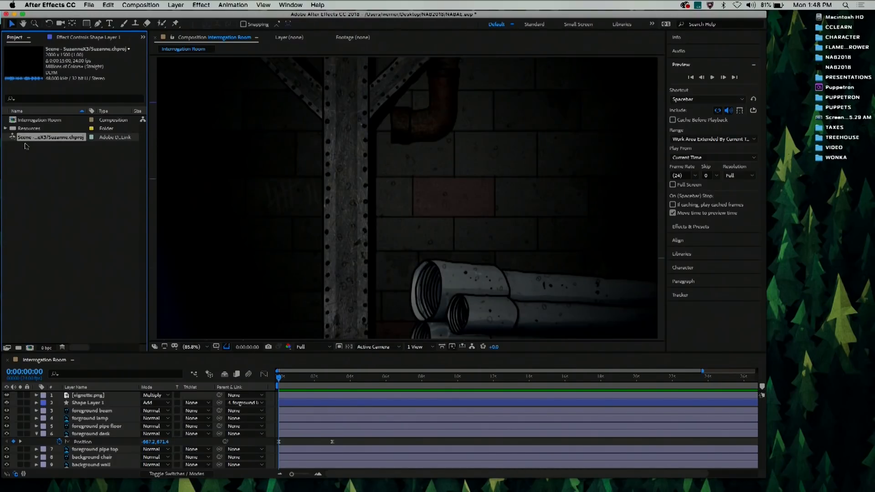
Step: Add the imported Suzanne scene to the middle of the Interrogation Room composition with the playhead at 0:00:03:06
{"action": "left_click", "coordinate": [337, 381]}
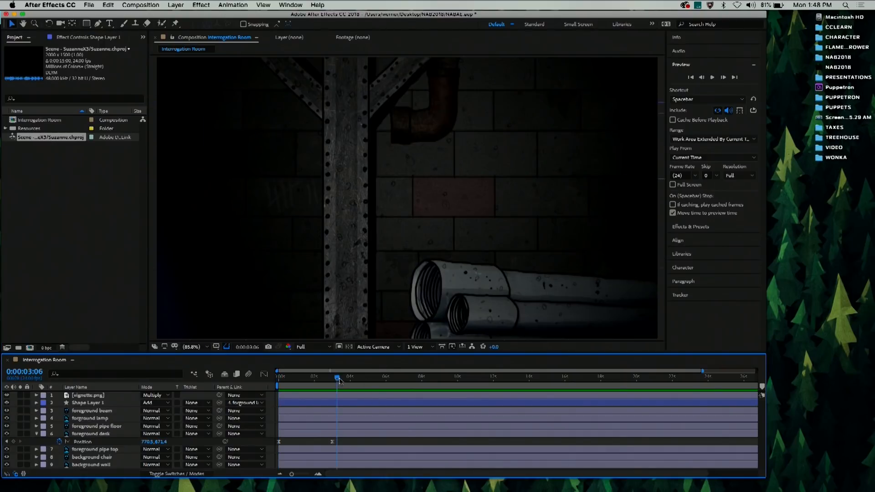
{"action": "left_click_drag", "start_coordinate": [57, 137], "coordinate": [380, 206]}
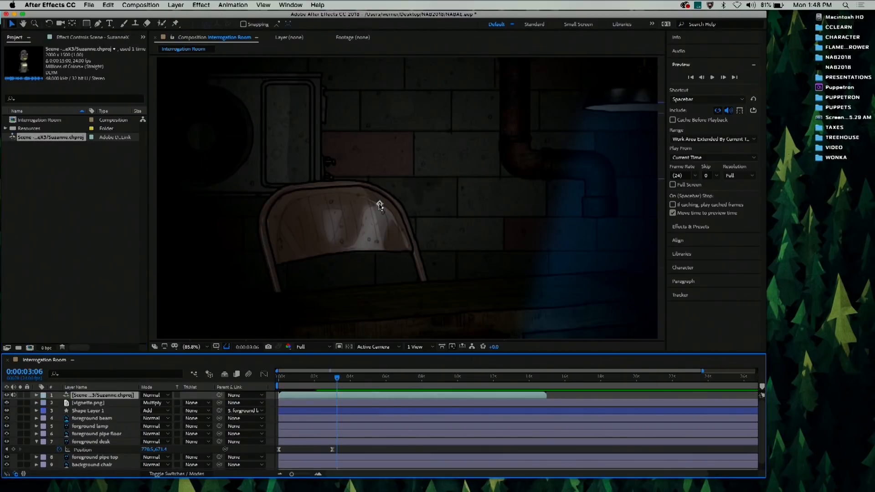
{"action": "left_click", "coordinate": [378, 205]}
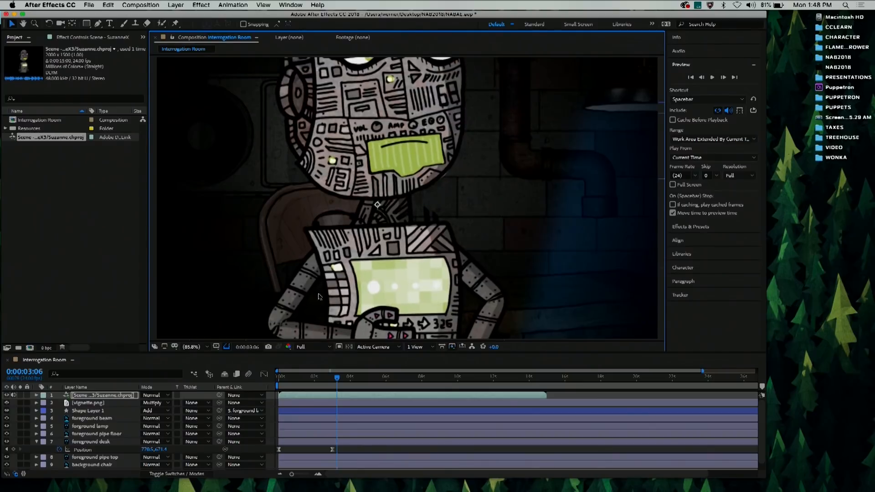
Step: Scale the Suzanne layer down to about half size and position the robot in front of the chair
{"action": "key", "text": "s"}
{"action": "left_click_drag", "start_coordinate": [165, 404], "coordinate": [209, 382]}
{"action": "left_click_drag", "start_coordinate": [376, 275], "coordinate": [335, 277]}
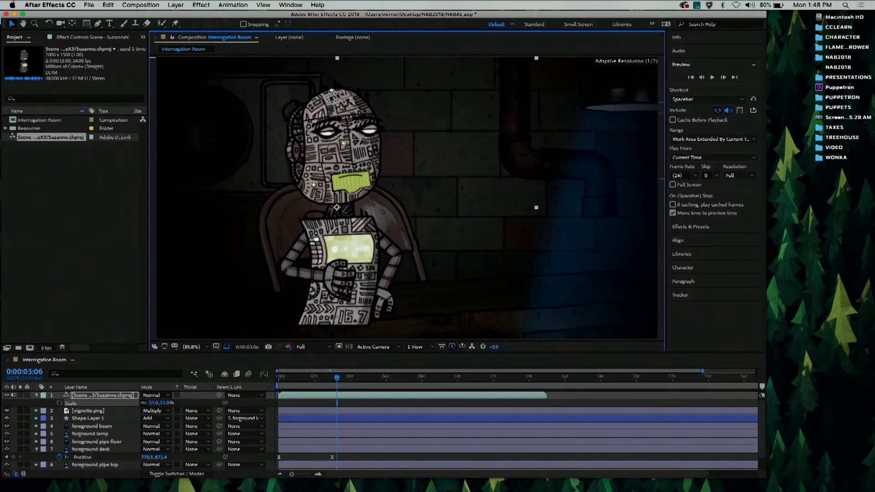
Step: Place the Suzanne layer directly beneath the foreground desk layer, parented to it, and preview the composition from the start
{"action": "left_click_drag", "start_coordinate": [131, 402], "coordinate": [124, 436]}
{"action": "left_click", "coordinate": [279, 381]}
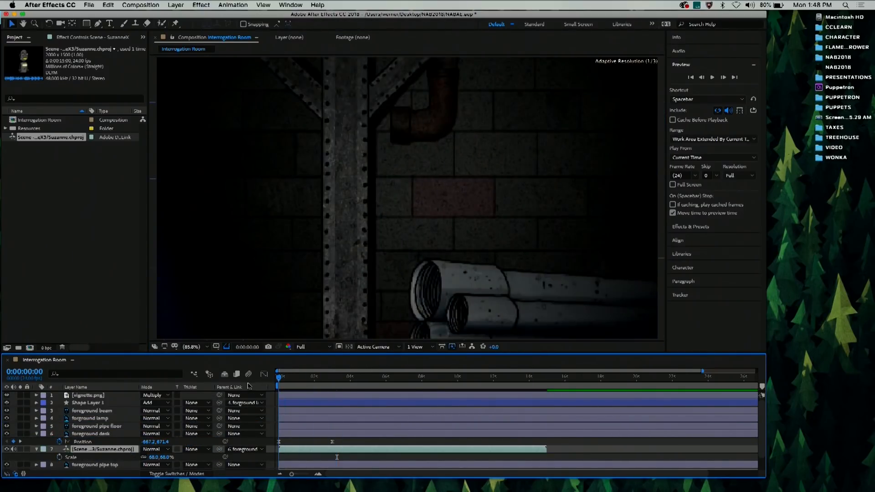
{"action": "key", "text": "space"}
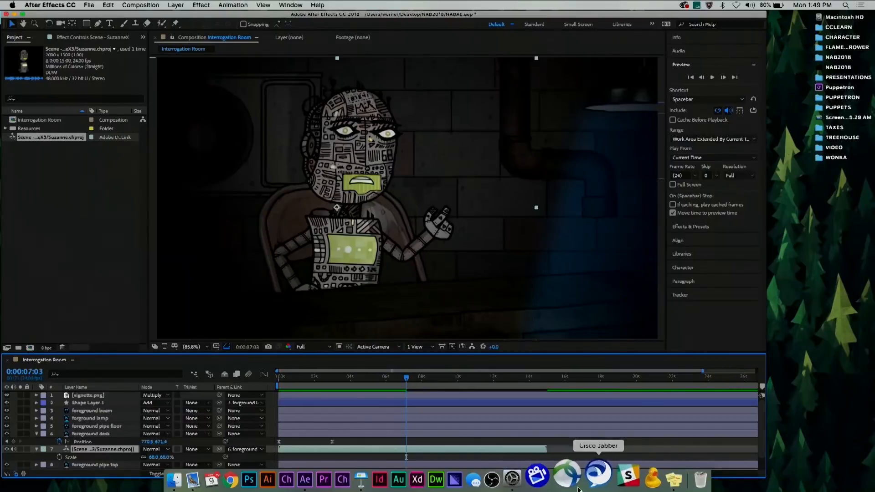
Step: Switch to Keynote, play the NAB2018 presentation from the Ch logo slide, and advance to the next slide
{"action": "left_click", "coordinate": [361, 480]}
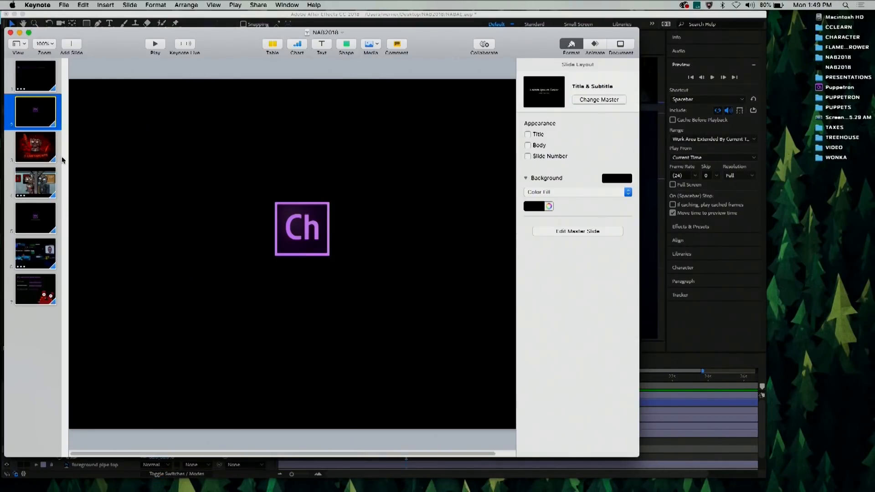
{"action": "left_click", "coordinate": [155, 46]}
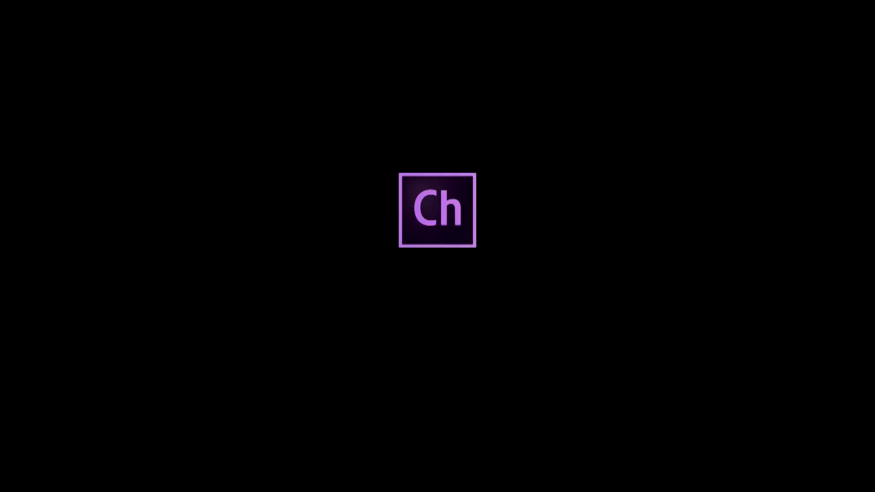
{"action": "key", "text": "Right"}
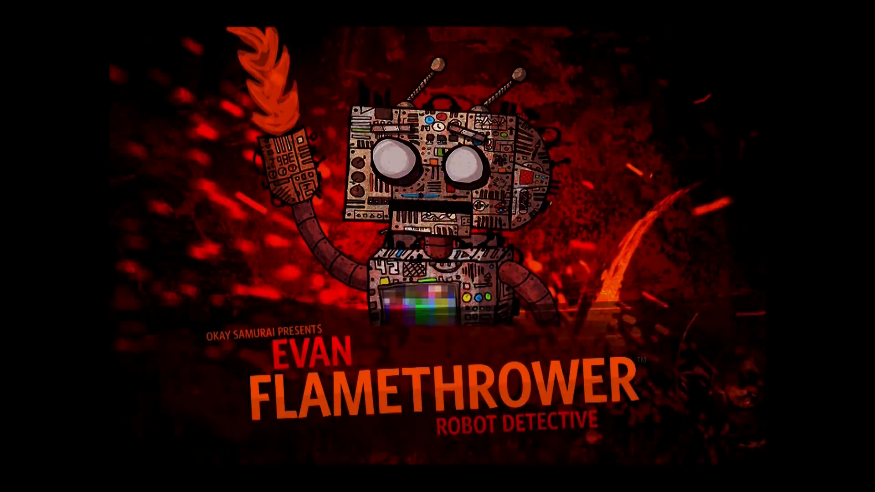
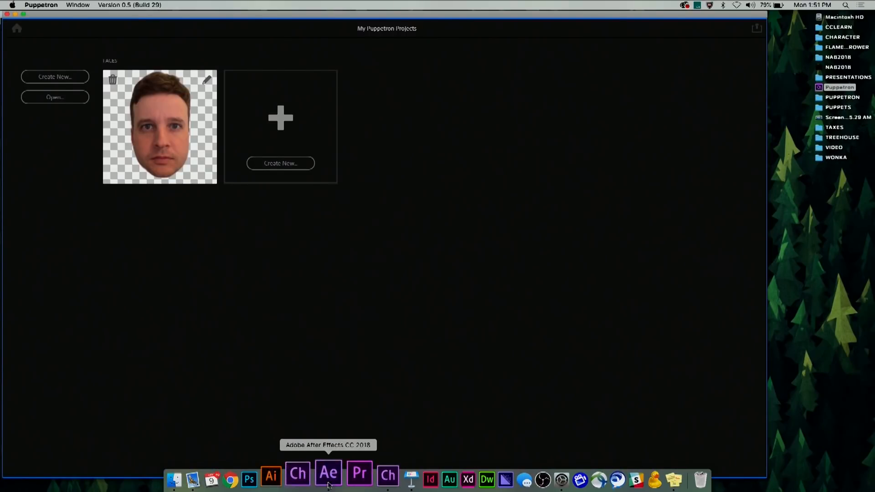
Step: Quit After Effects and widen the Puppetron window to the full screen width
{"action": "right_click", "coordinate": [333, 479]}
{"action": "left_click", "coordinate": [337, 440]}
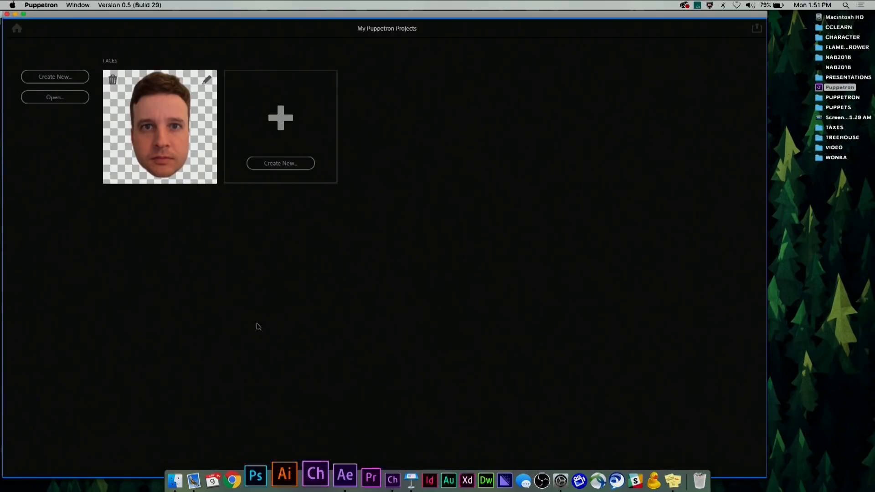
{"action": "left_click_drag", "start_coordinate": [767, 473], "coordinate": [873, 475]}
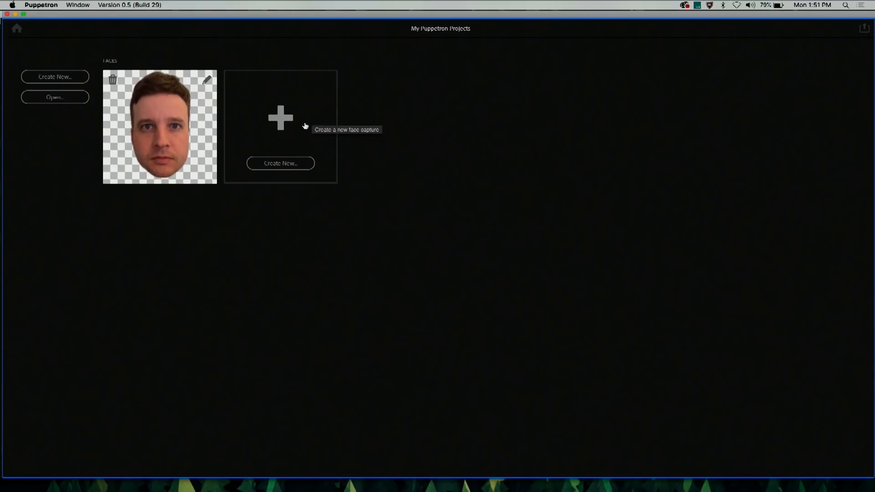
Step: Try a new face capture in Puppetron, capturing the Neutral Expression and Smiling poses
{"action": "left_click", "coordinate": [304, 121]}
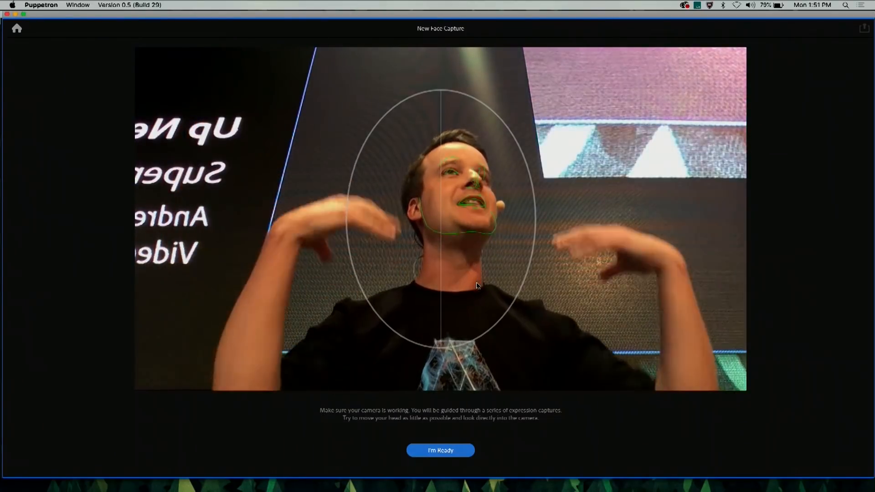
{"action": "left_click", "coordinate": [449, 451]}
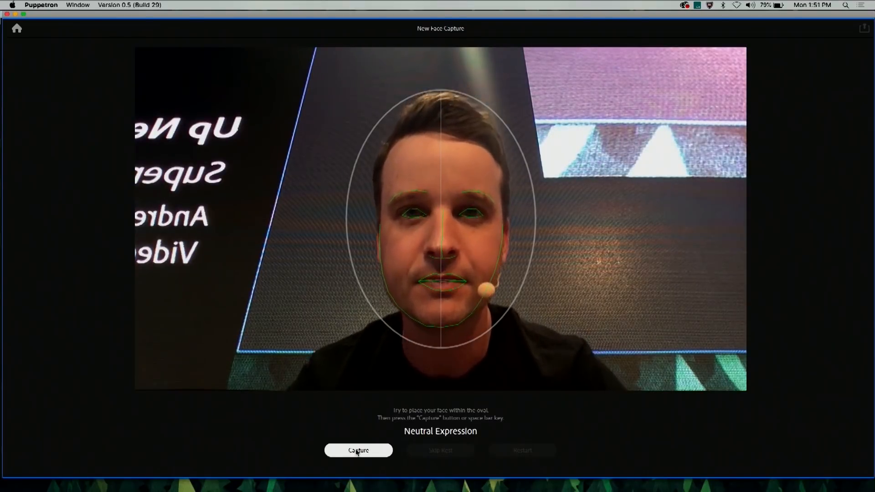
{"action": "left_click", "coordinate": [357, 451]}
{"action": "left_click", "coordinate": [358, 451]}
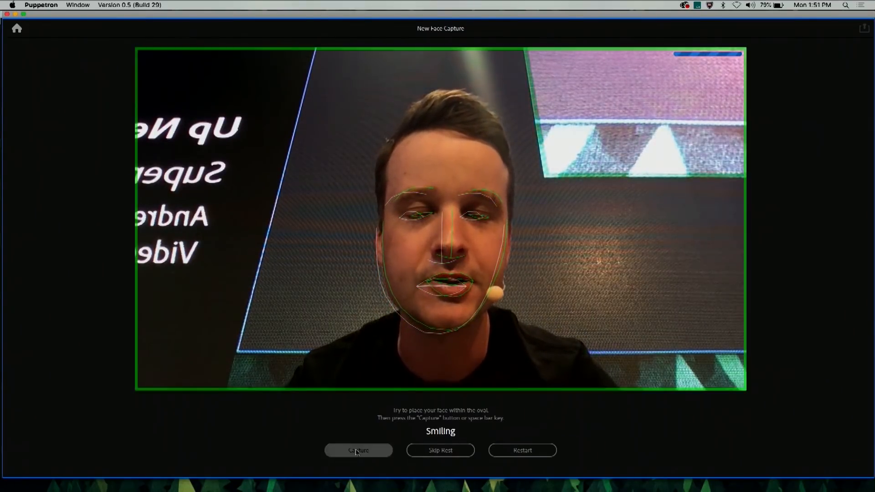
{"action": "left_click", "coordinate": [357, 451]}
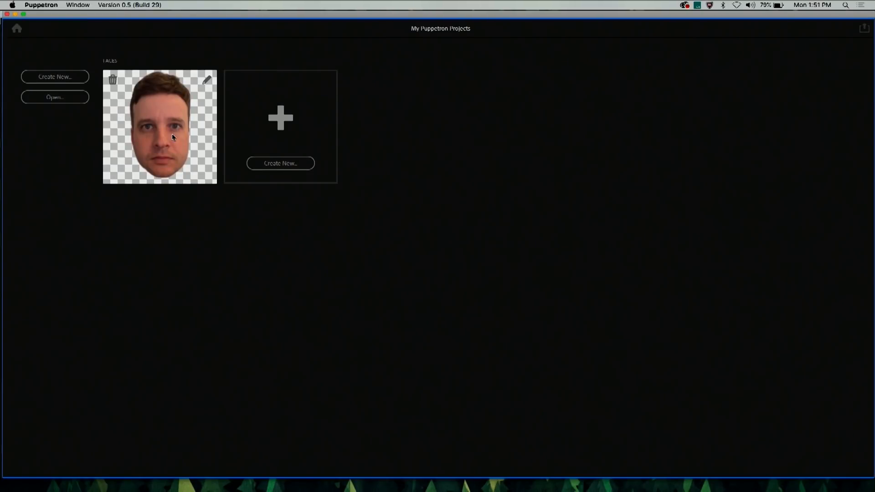
Step: Open the saved face capture in the Puppetron Playground and try the black ink and orange comic portrait styles
{"action": "left_click", "coordinate": [173, 137]}
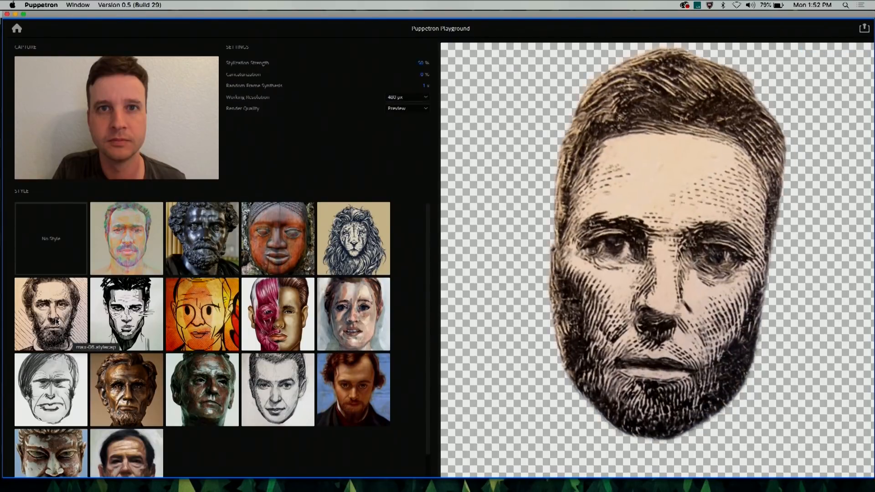
{"action": "left_click", "coordinate": [144, 324]}
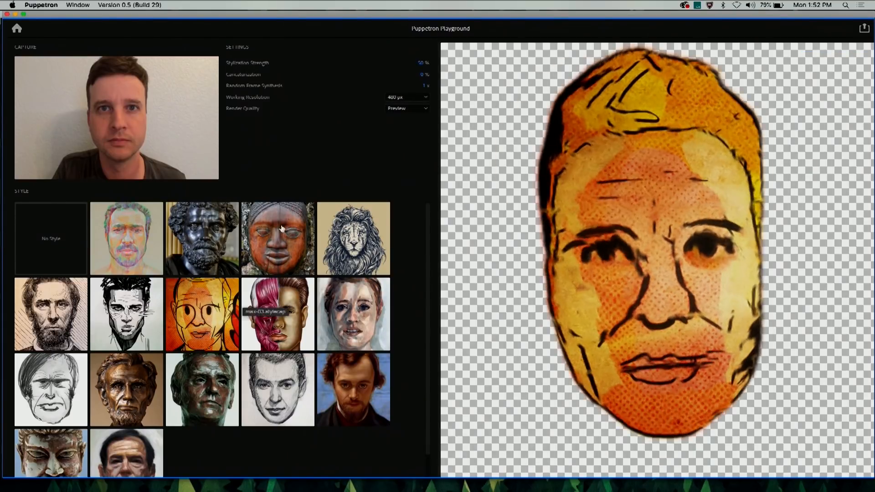
Step: Compare Stylization Strengths of 99% and 0% on the orange comic face, and settle on 25%
{"action": "left_click_drag", "start_coordinate": [422, 64], "coordinate": [545, 68]}
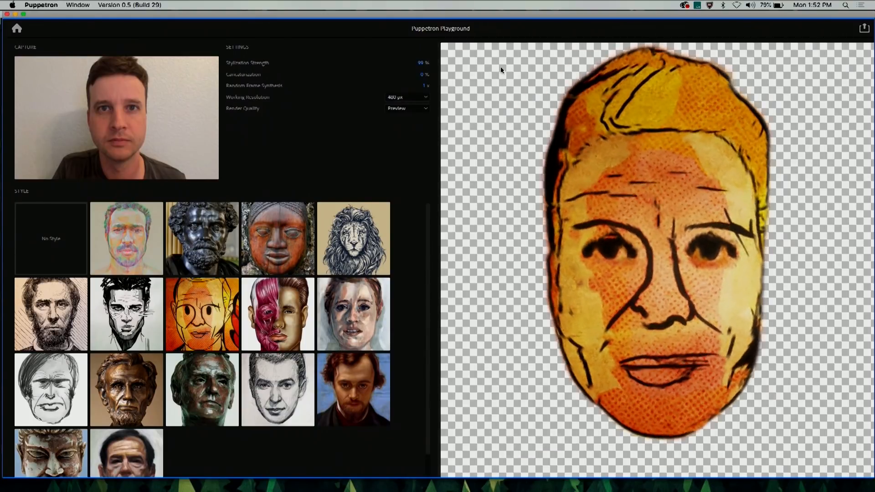
{"action": "left_click_drag", "start_coordinate": [421, 64], "coordinate": [318, 85]}
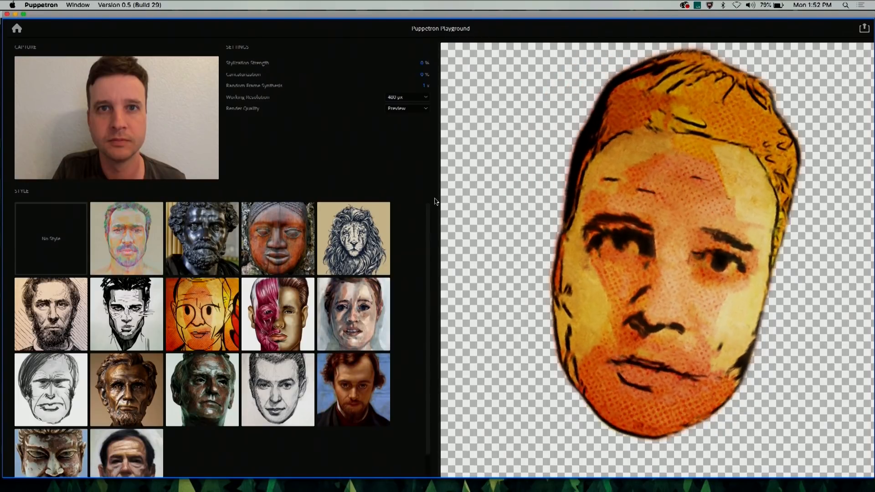
{"action": "left_click", "coordinate": [423, 65]}
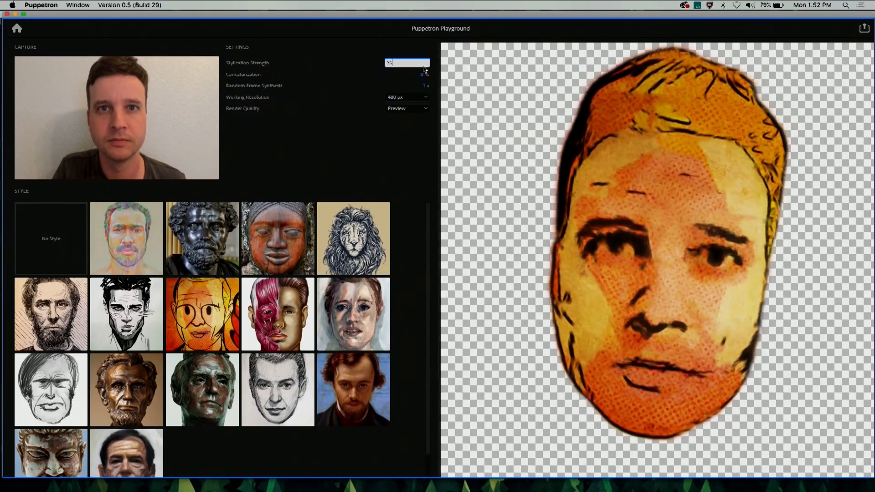
{"action": "key", "text": "Return"}
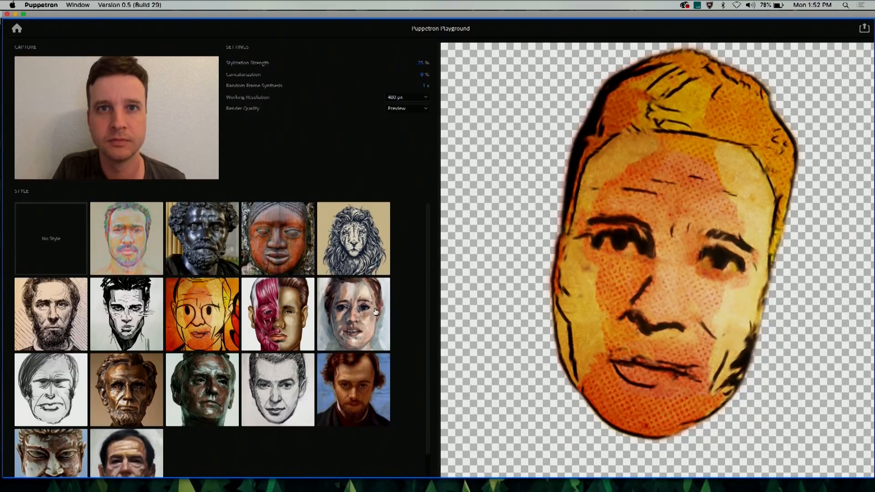
Step: Apply the painted watercolour portrait style to the face and set Random Frame Synthesis to 6
{"action": "left_click", "coordinate": [374, 311]}
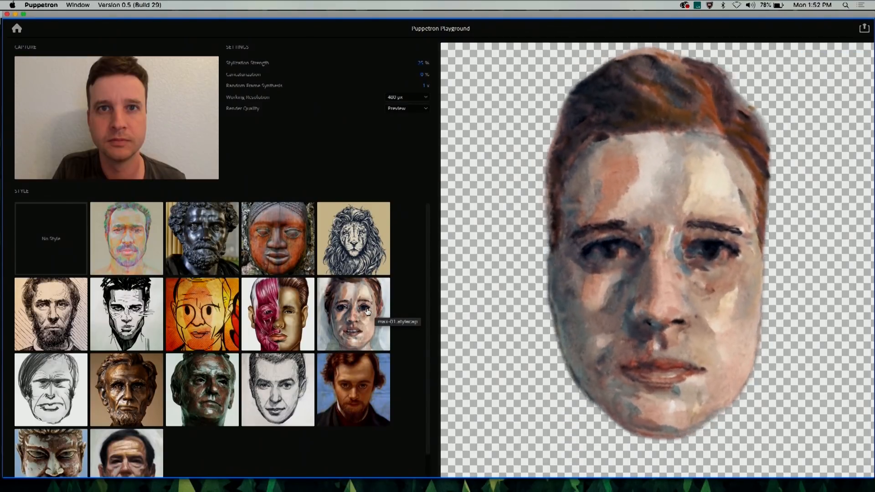
{"action": "left_click", "coordinate": [368, 312]}
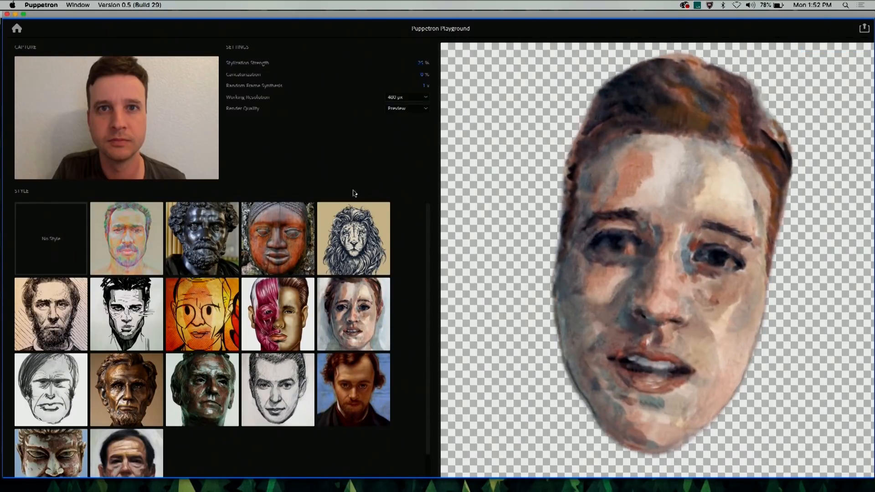
{"action": "key", "text": "Return"}
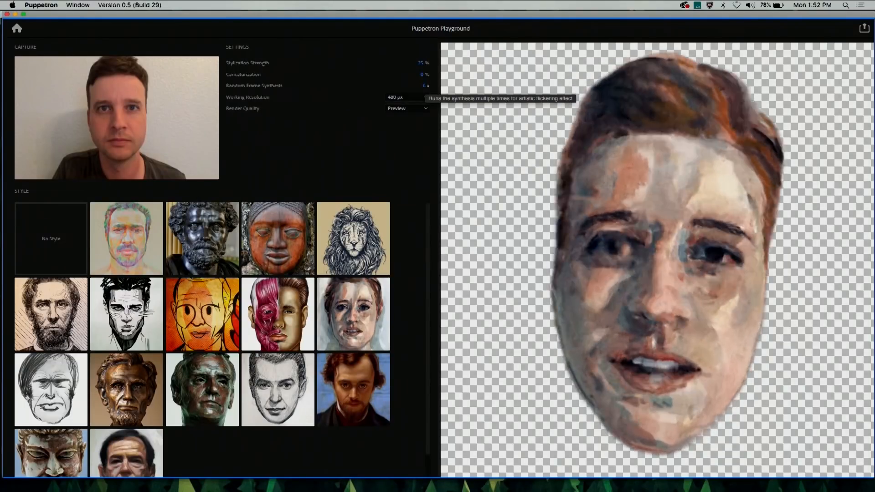
Step: Apply the black-and-white sketch style of the long-haired man to the face, and switch to Character Animator
{"action": "left_click", "coordinate": [59, 388]}
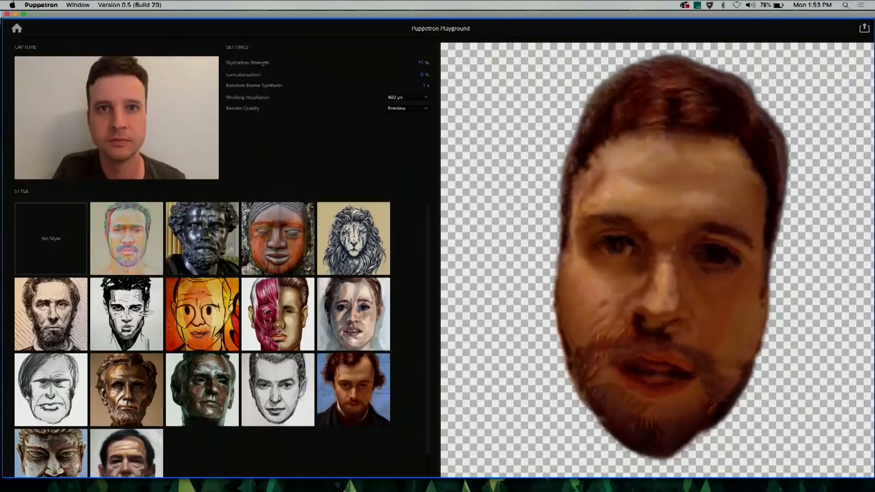
{"action": "left_click", "coordinate": [370, 479]}
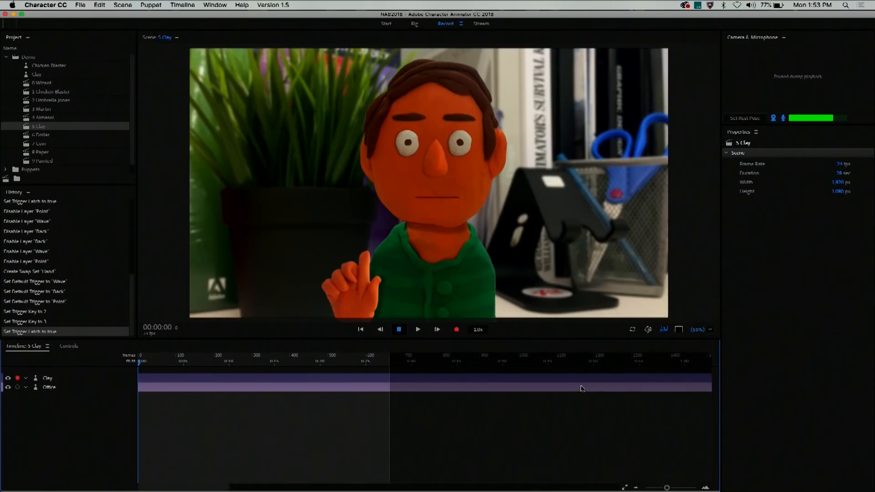
Step: Open the 6 Dollar scene and set the rest pose for the dollar bill puppet's face tracking
{"action": "scroll", "coordinate": [100, 113], "scroll_direction": "down", "scroll_amount": 1}
{"action": "double_click", "coordinate": [55, 128]}
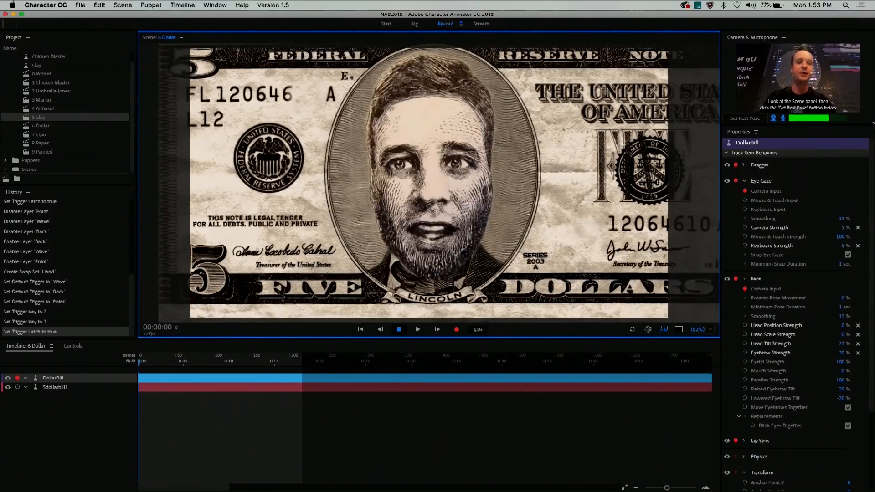
{"action": "left_click", "coordinate": [795, 72]}
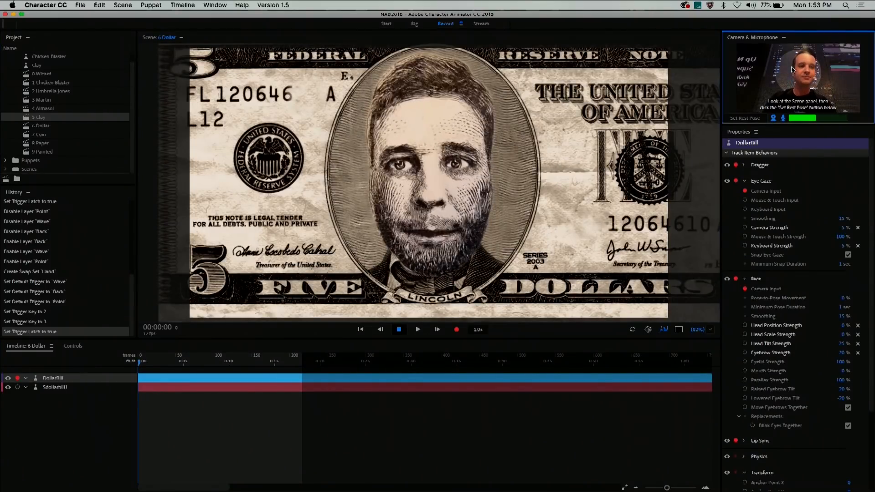
{"action": "left_click", "coordinate": [783, 119]}
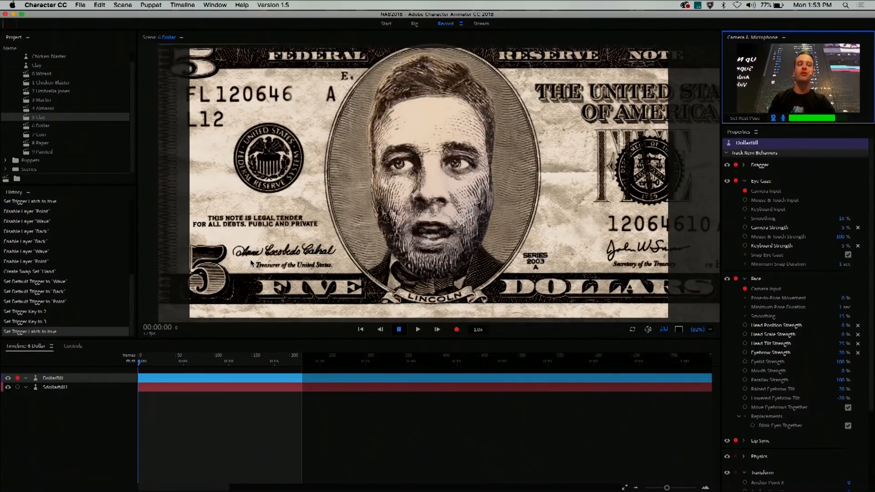
Step: Open the 7 Coin scene and the 8 Paper scene in turn to preview their face-tracked puppets
{"action": "left_click", "coordinate": [46, 136]}
{"action": "double_click", "coordinate": [47, 135]}
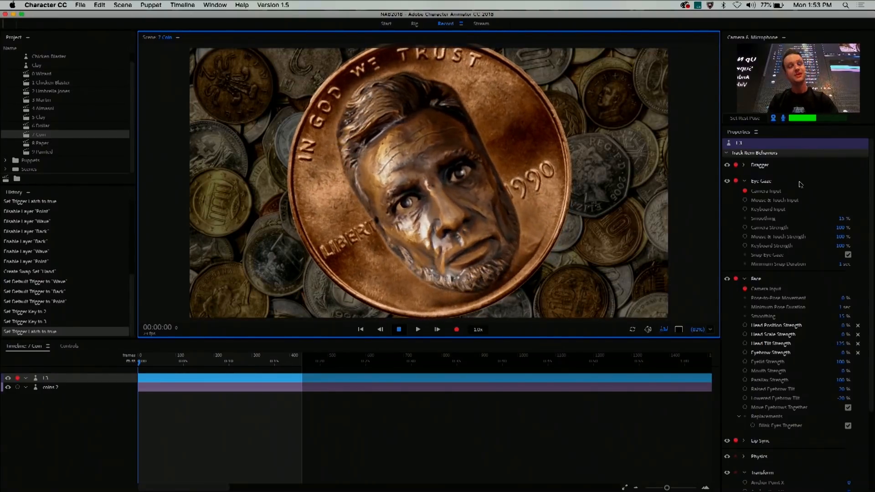
{"action": "left_click", "coordinate": [43, 144]}
{"action": "double_click", "coordinate": [44, 143]}
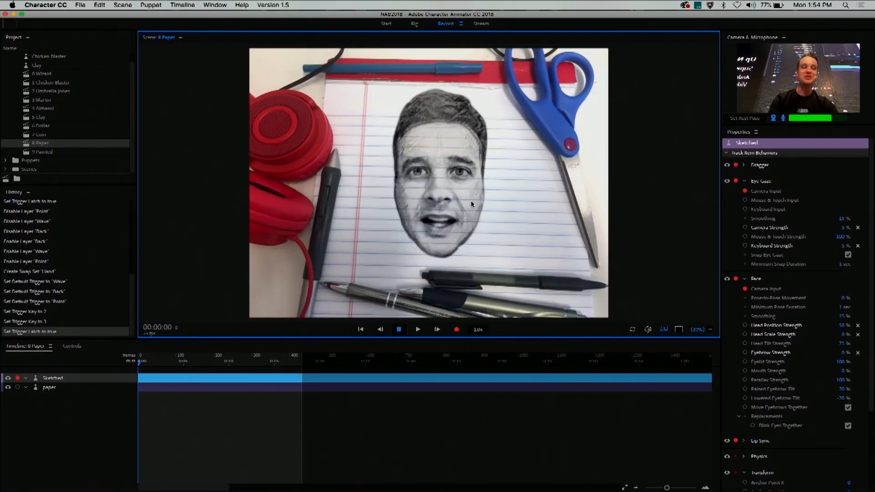
Step: Open the 9 Painted scene and set the rest pose for the painted puppet
{"action": "double_click", "coordinate": [48, 152]}
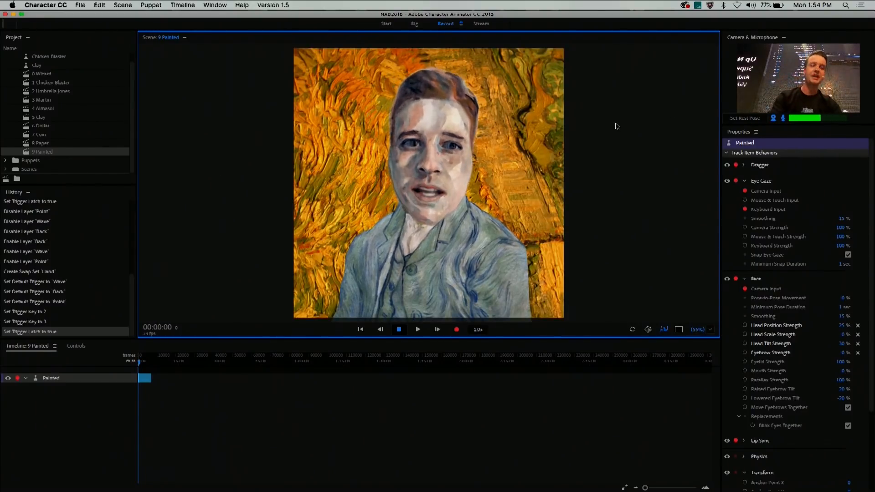
{"action": "left_click", "coordinate": [752, 119]}
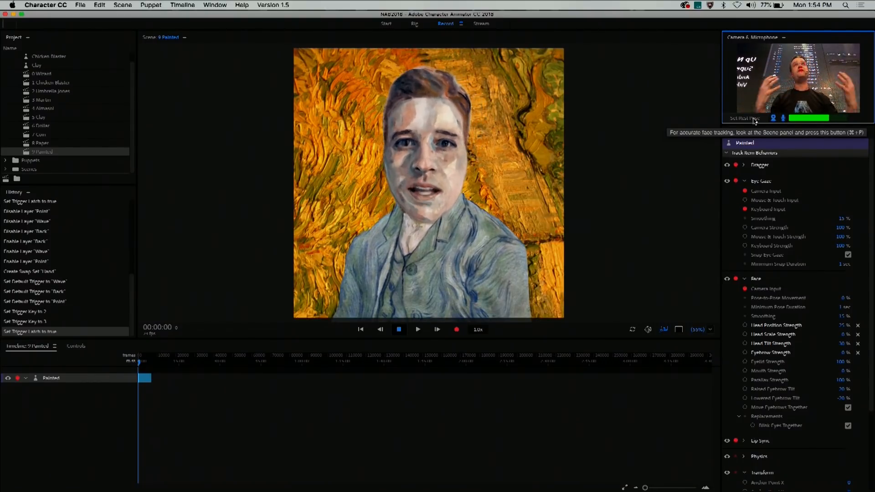
Step: Switch to the NAB2018 presentation in Keynote and play its slideshow from the selected Project Puppetron slide
{"action": "mouse_move", "coordinate": [820, 491]}
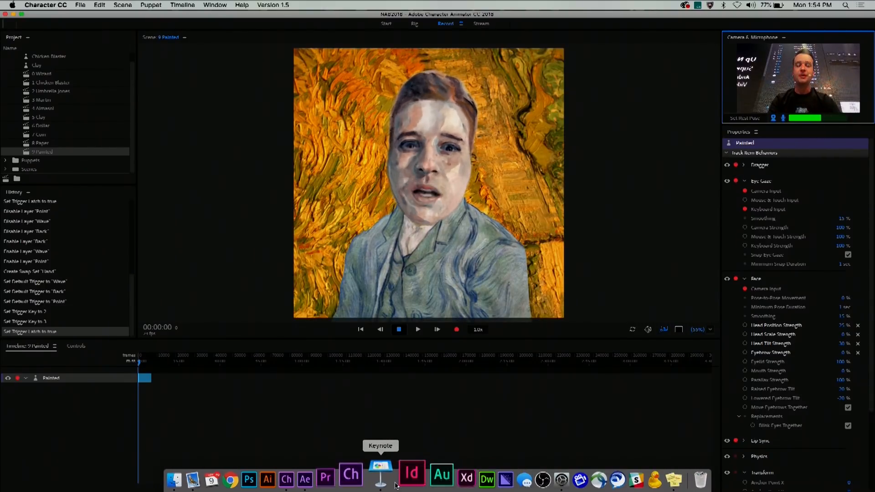
{"action": "left_click", "coordinate": [395, 485]}
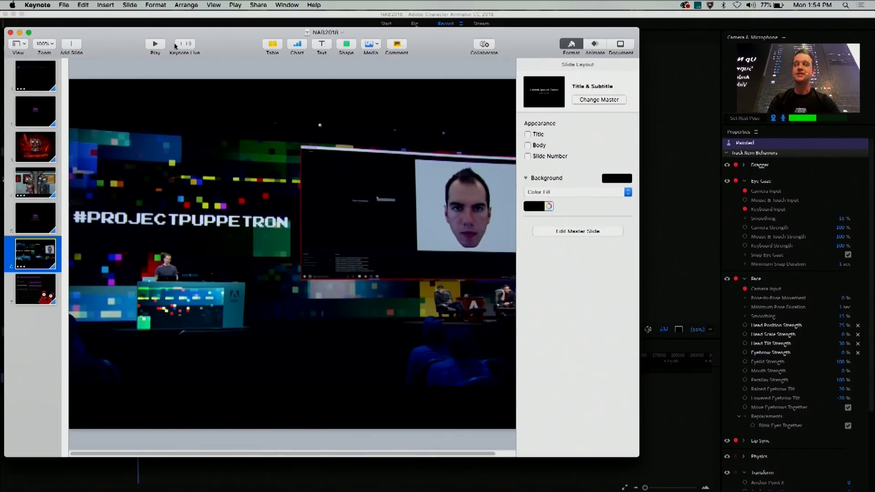
{"action": "left_click", "coordinate": [152, 45]}
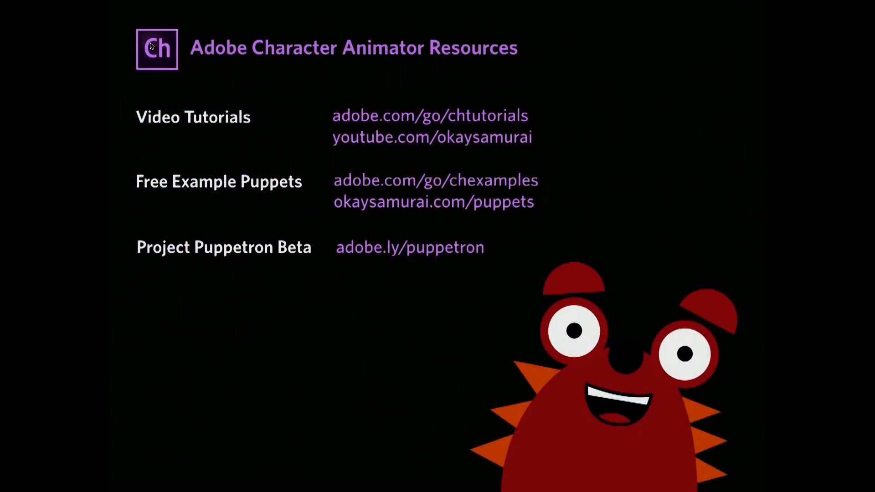